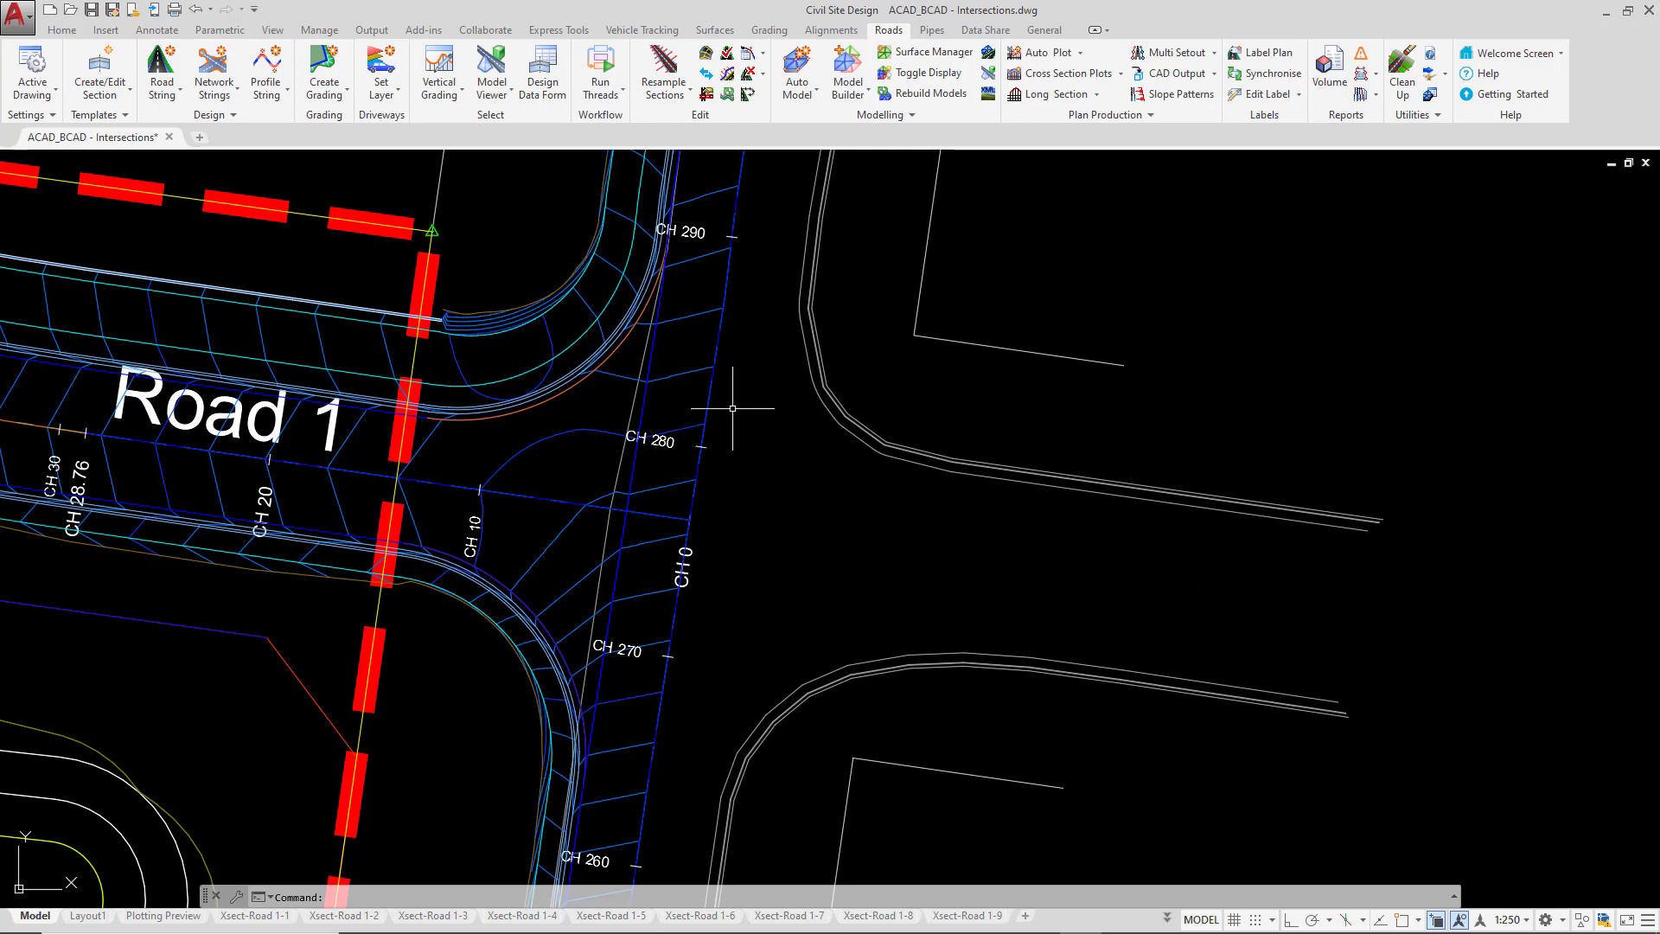
Step: Open Road 1's vertical grading editor, graded -7.804% to -10.792%, and shrink its window
{"action": "scroll", "coordinate": [733, 408], "scroll_direction": "down", "scroll_amount": 2}
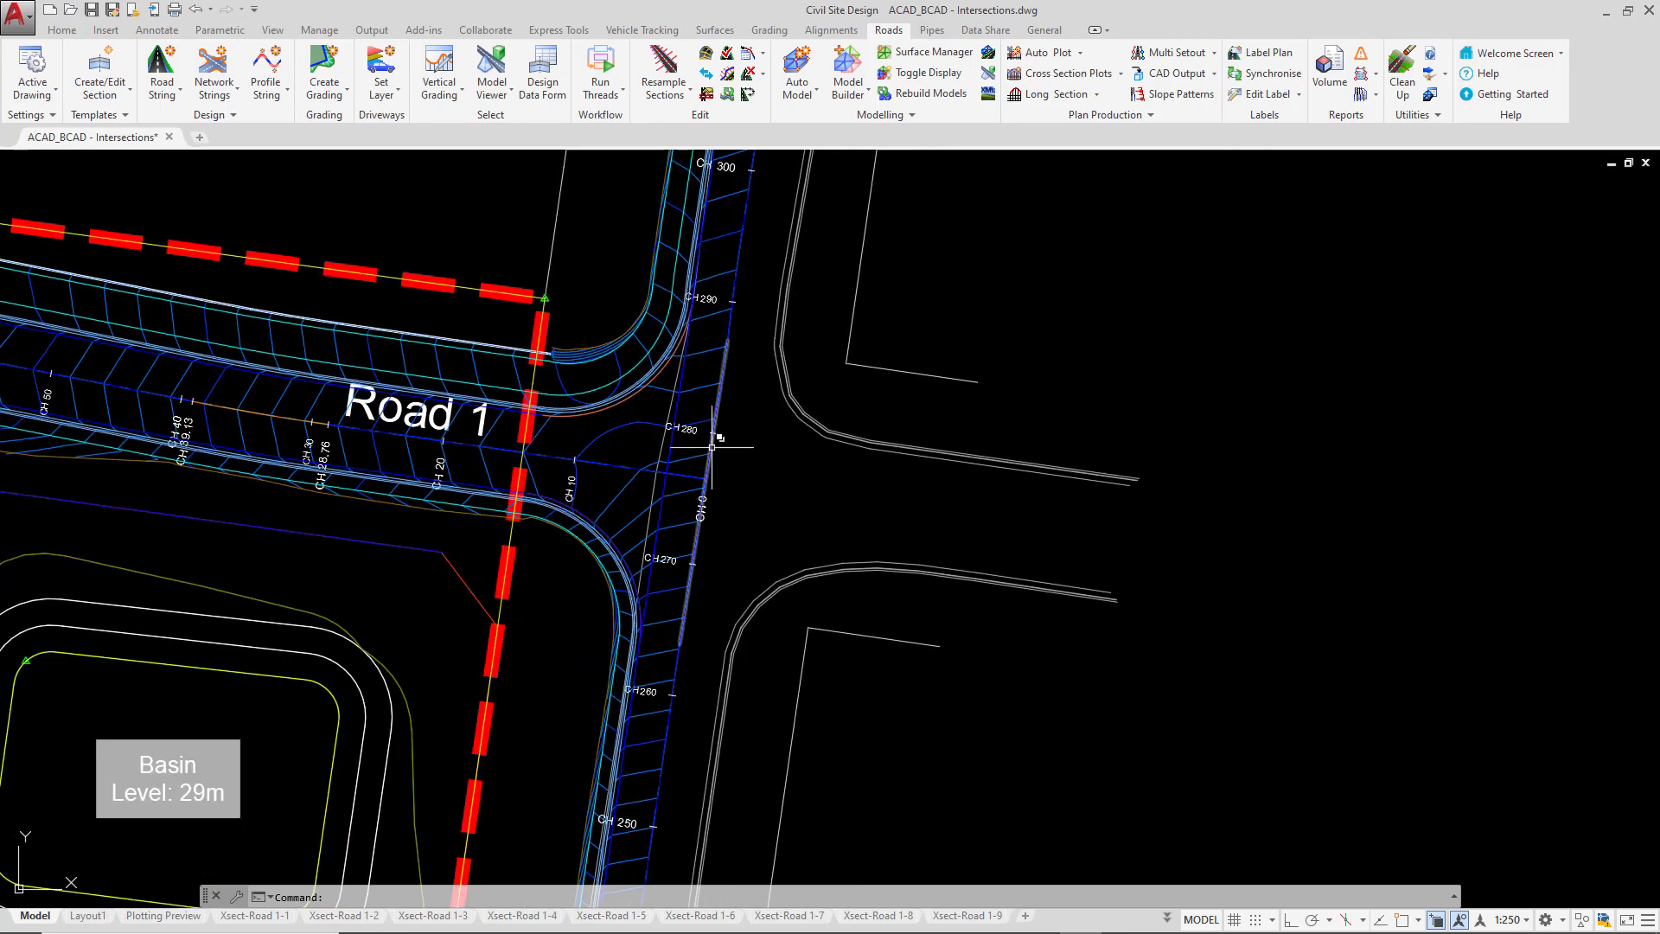
{"action": "scroll", "coordinate": [711, 447], "scroll_direction": "up", "scroll_amount": 2}
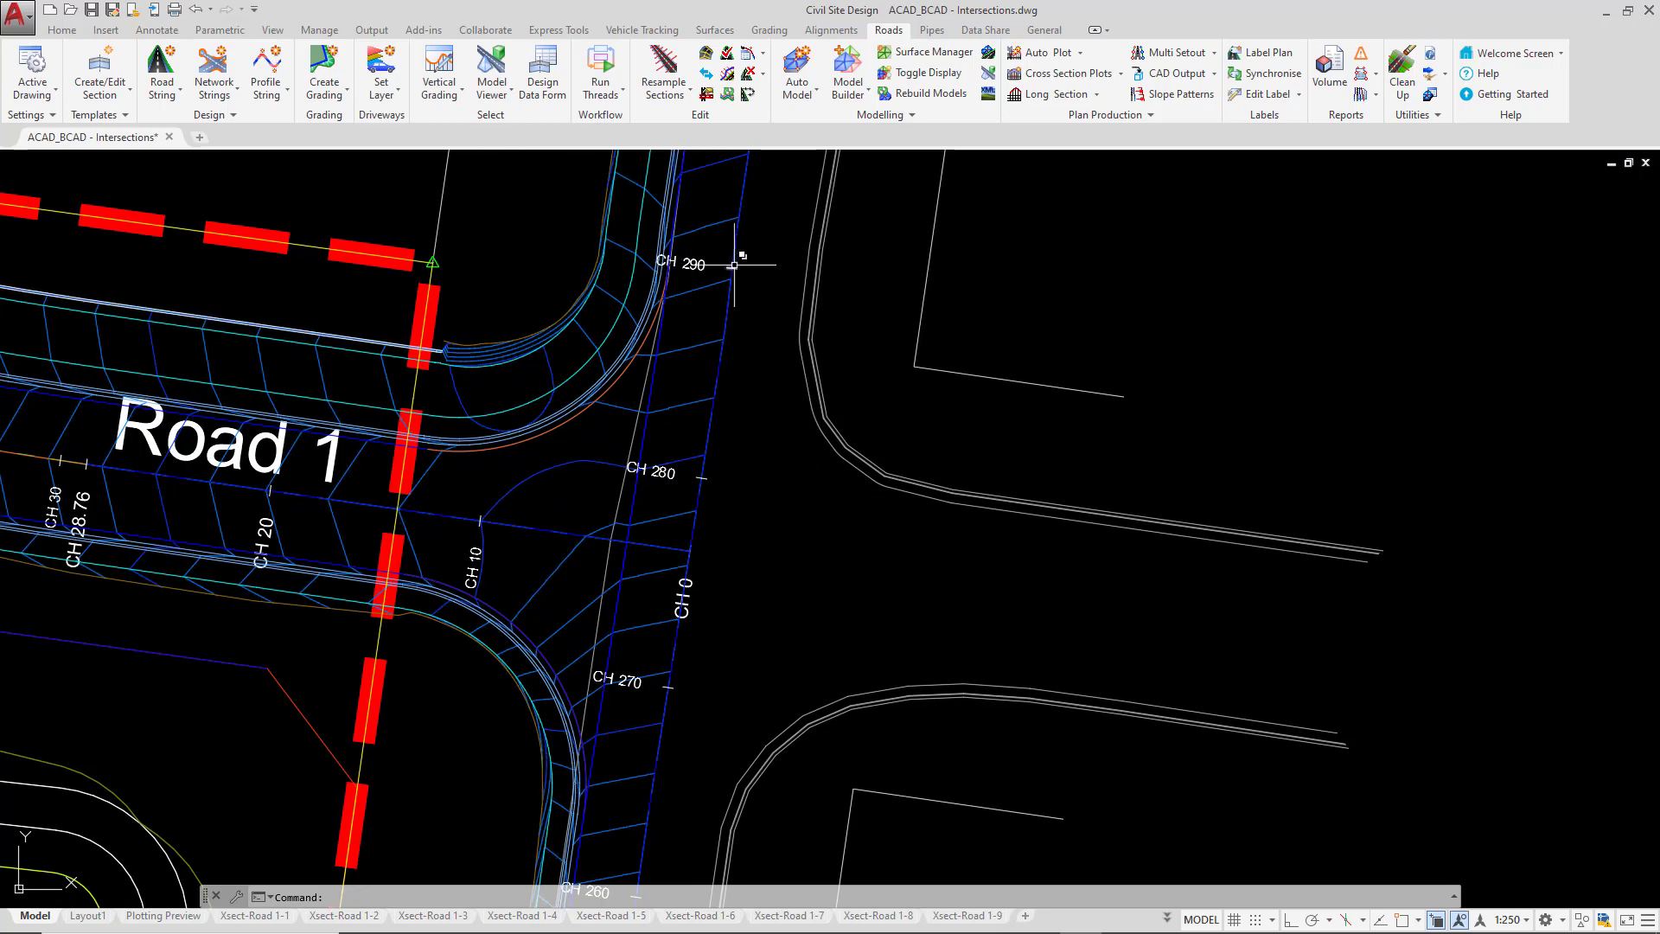
{"action": "left_click", "coordinate": [430, 50]}
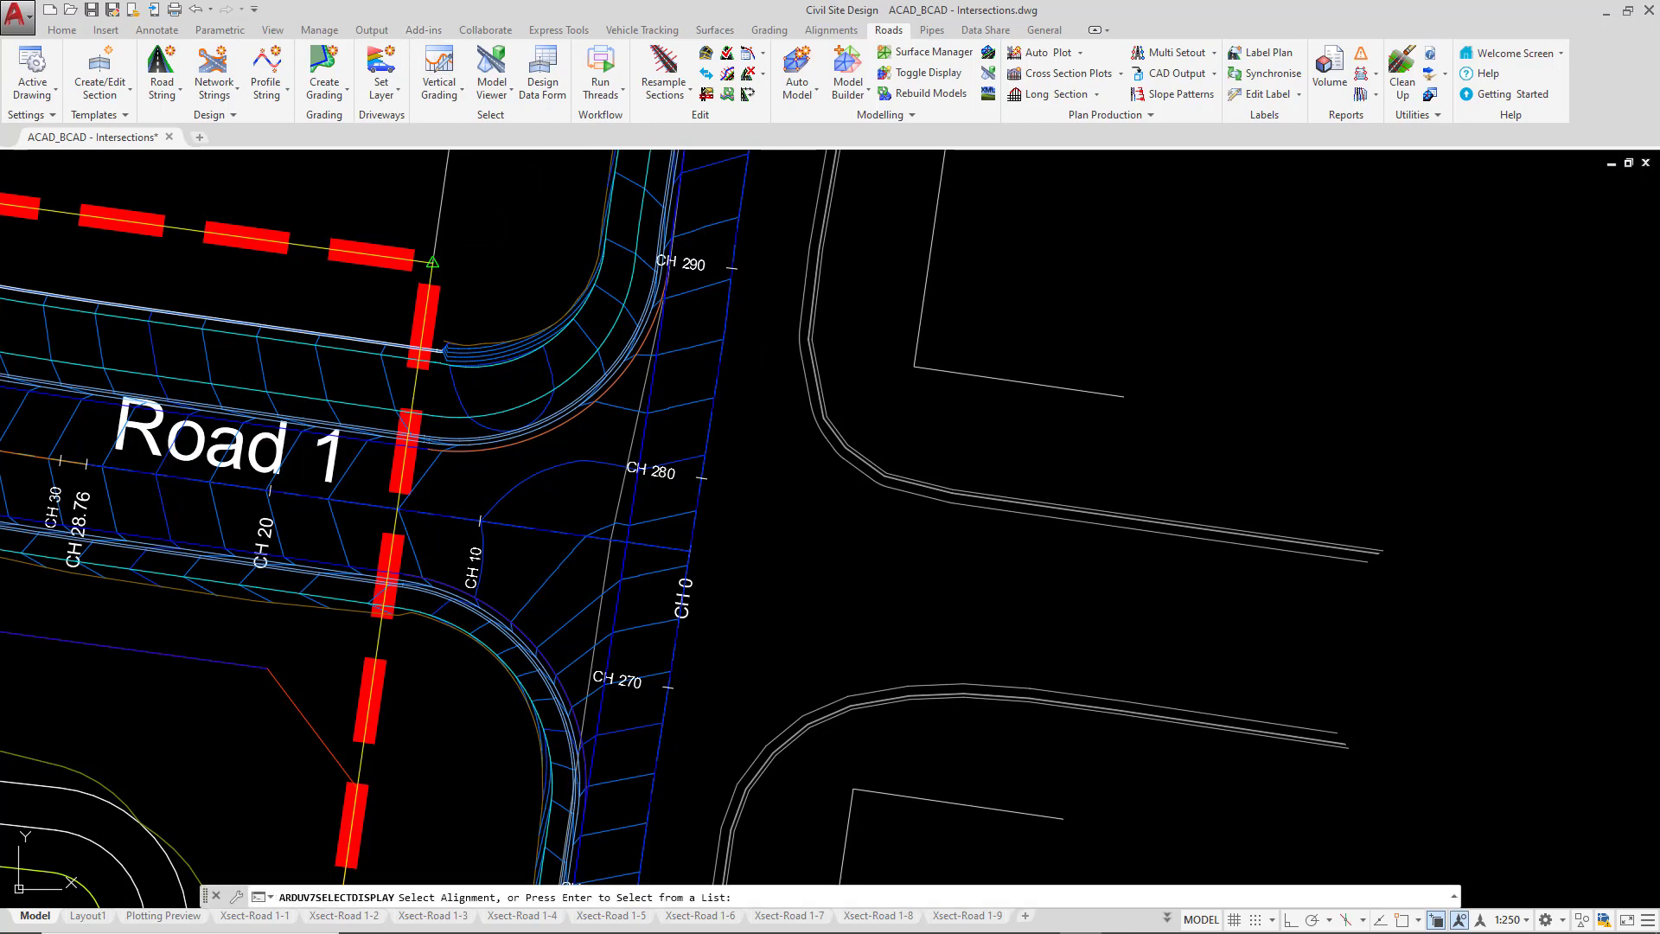
{"action": "left_click", "coordinate": [200, 480]}
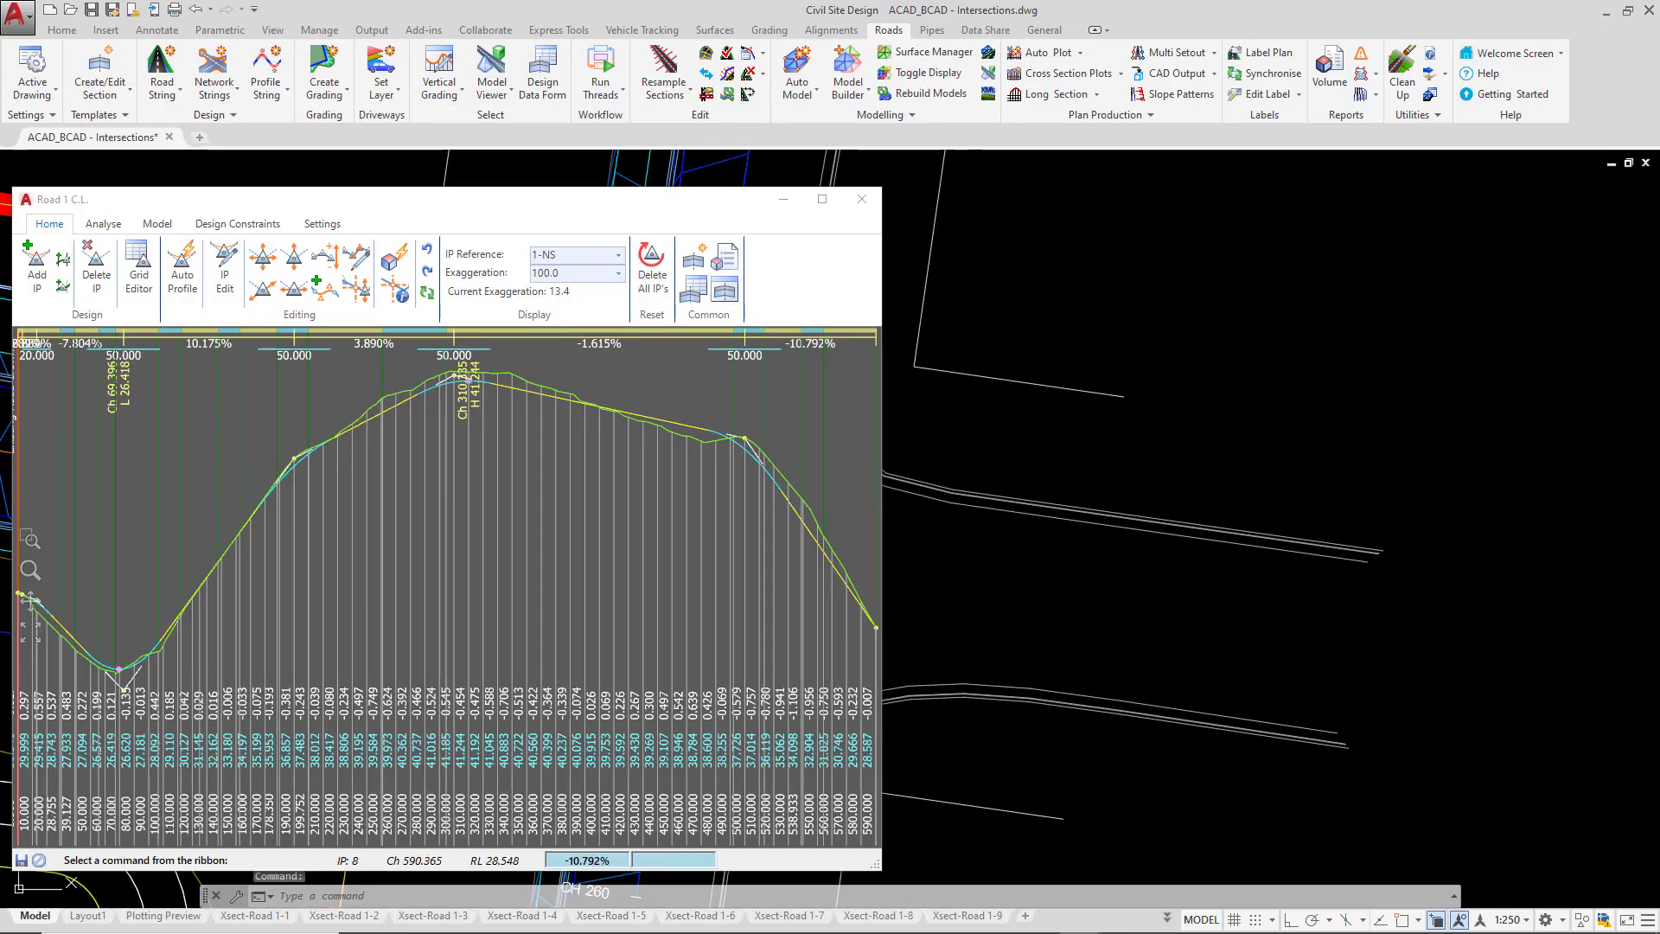
{"action": "left_click_drag", "start_coordinate": [878, 866], "coordinate": [756, 871]}
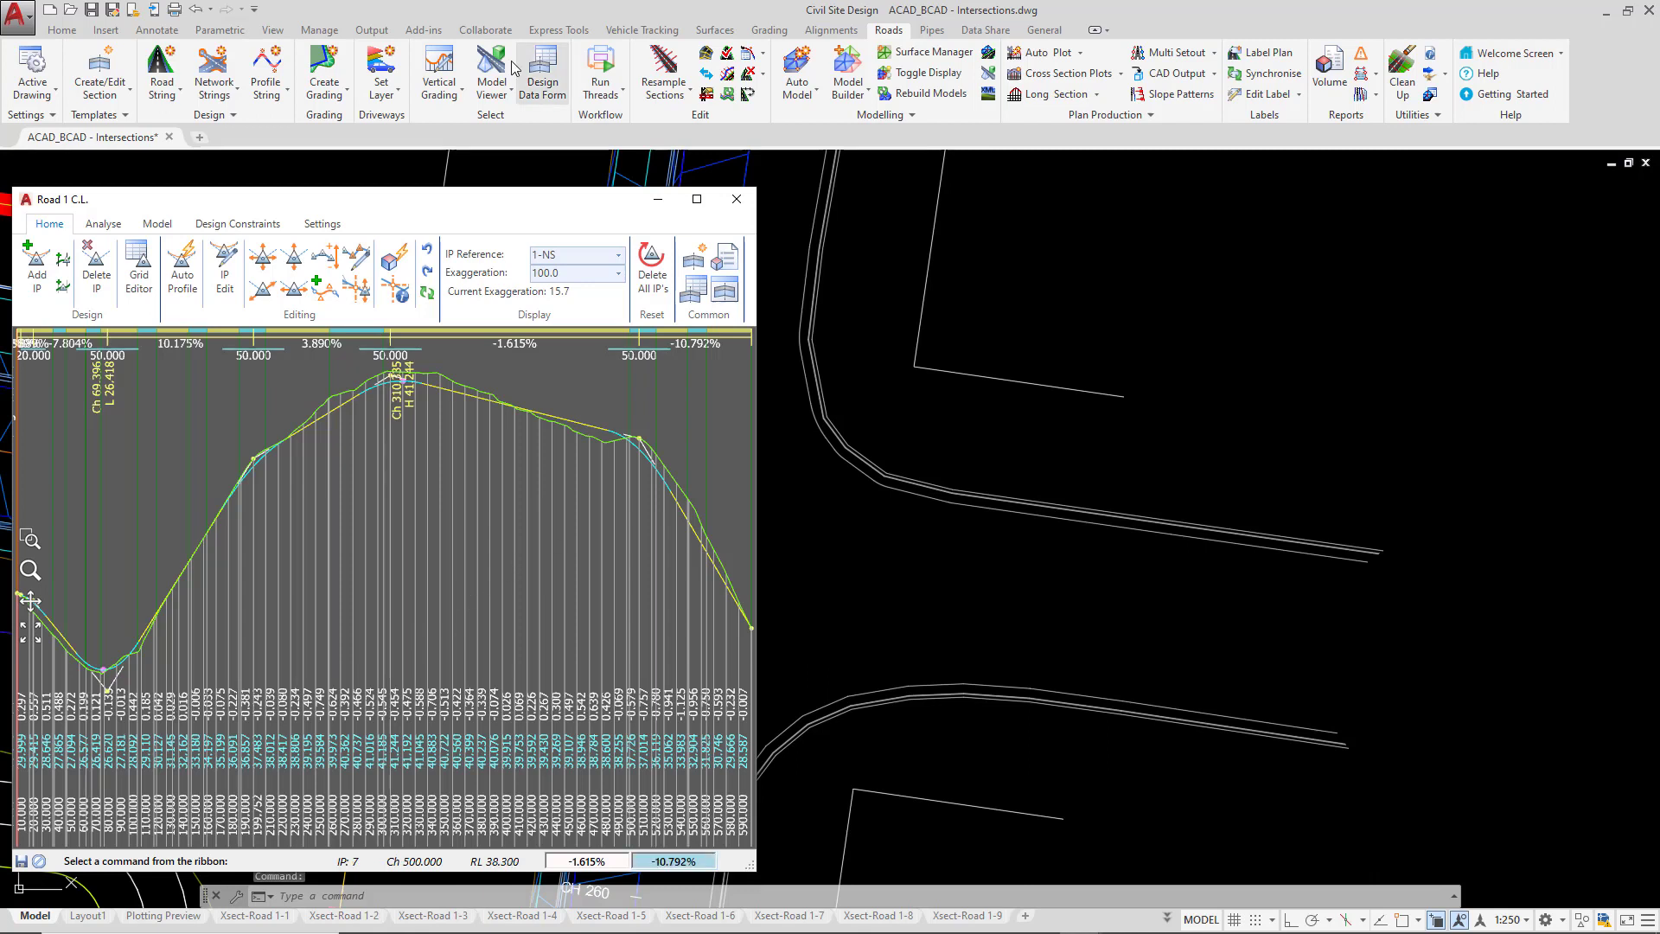
Step: Open a second vertical grading editor for the Existing Road Crown
{"action": "left_click", "coordinate": [442, 69]}
{"action": "mouse_move", "coordinate": [981, 432]}
{"action": "middle_mouse_down"}
{"action": "mouse_move", "coordinate": [945, 426]}
{"action": "mouse_move", "coordinate": [1074, 426]}
{"action": "middle_mouse_up"}
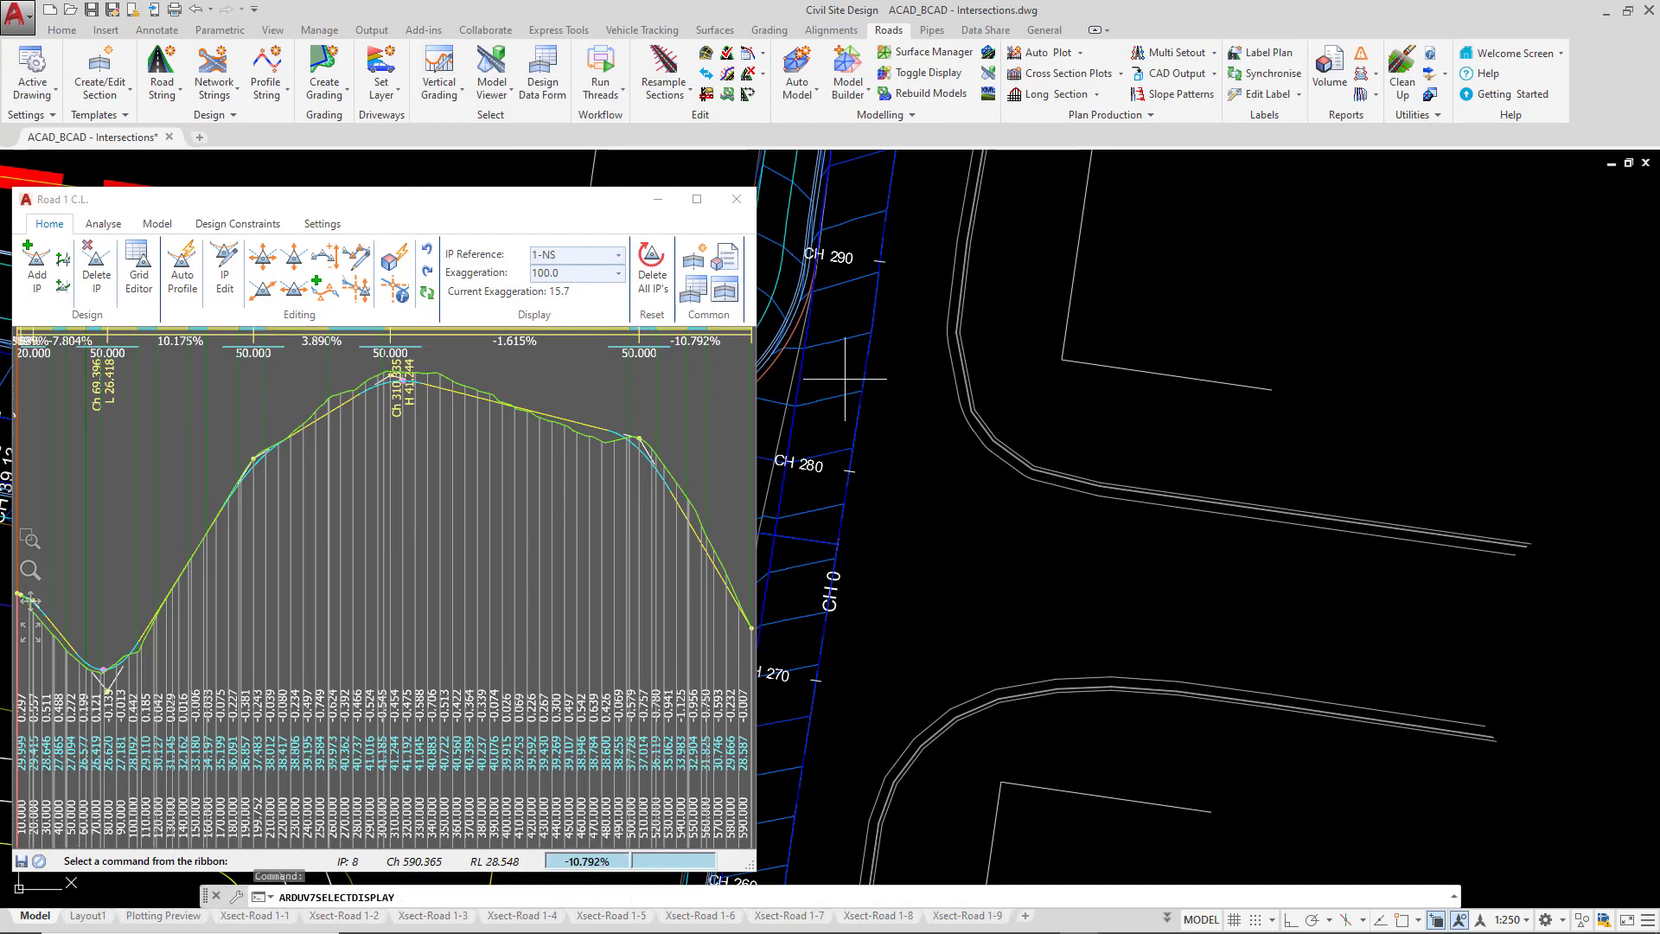
{"action": "key", "text": "Return"}
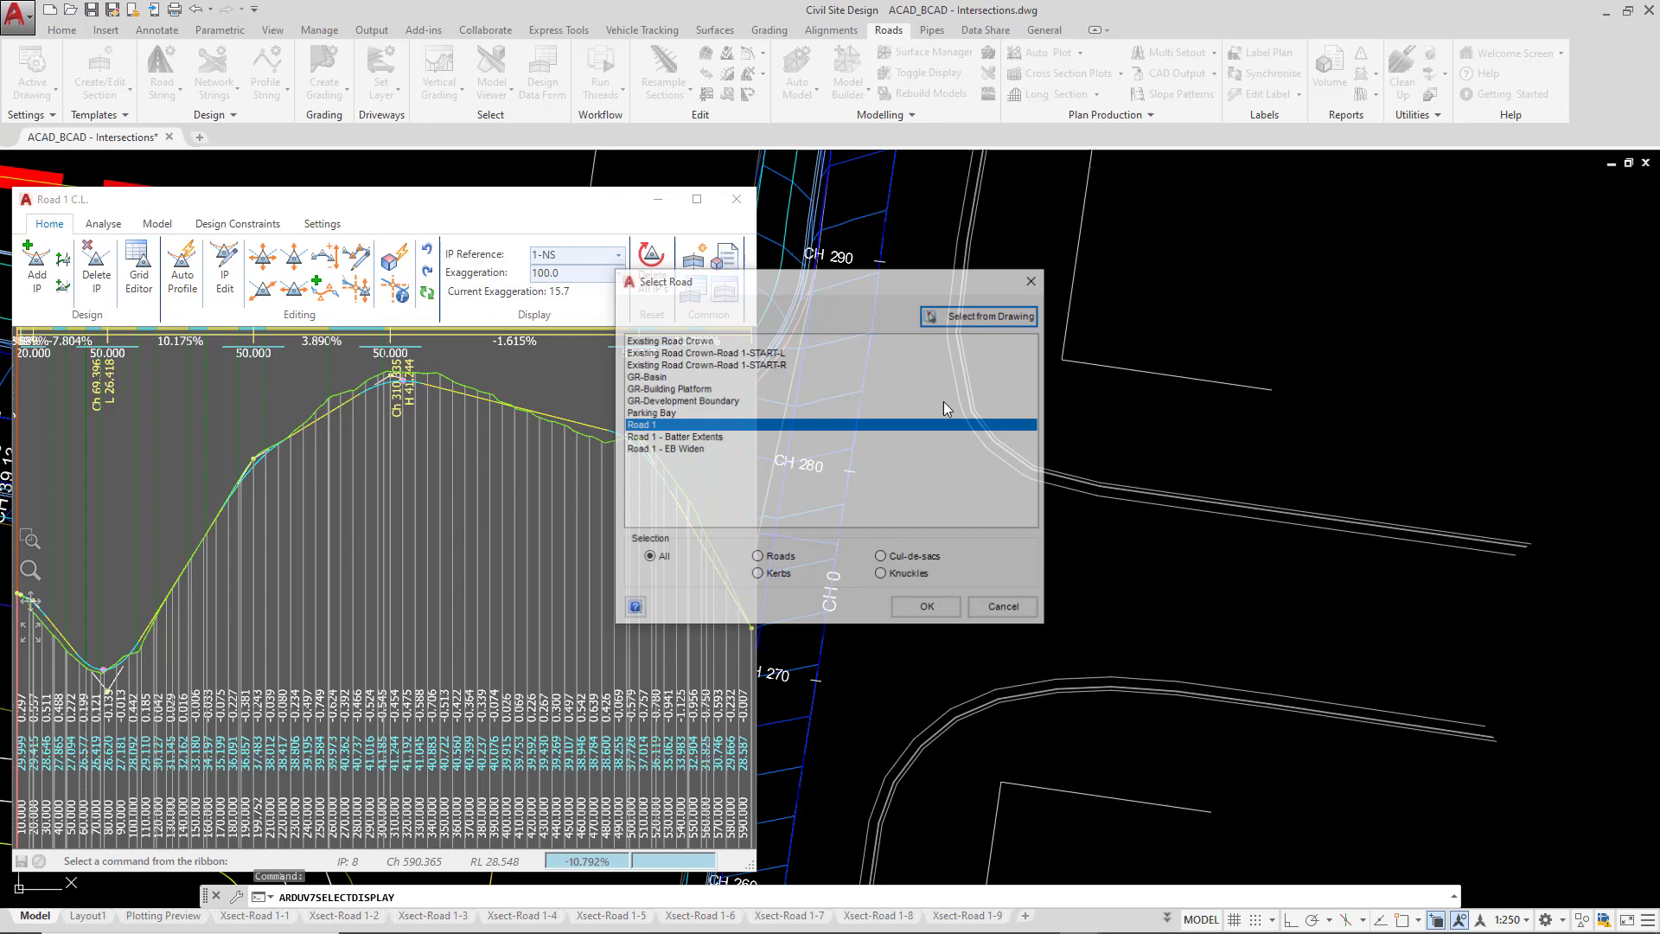
{"action": "left_click", "coordinate": [692, 341]}
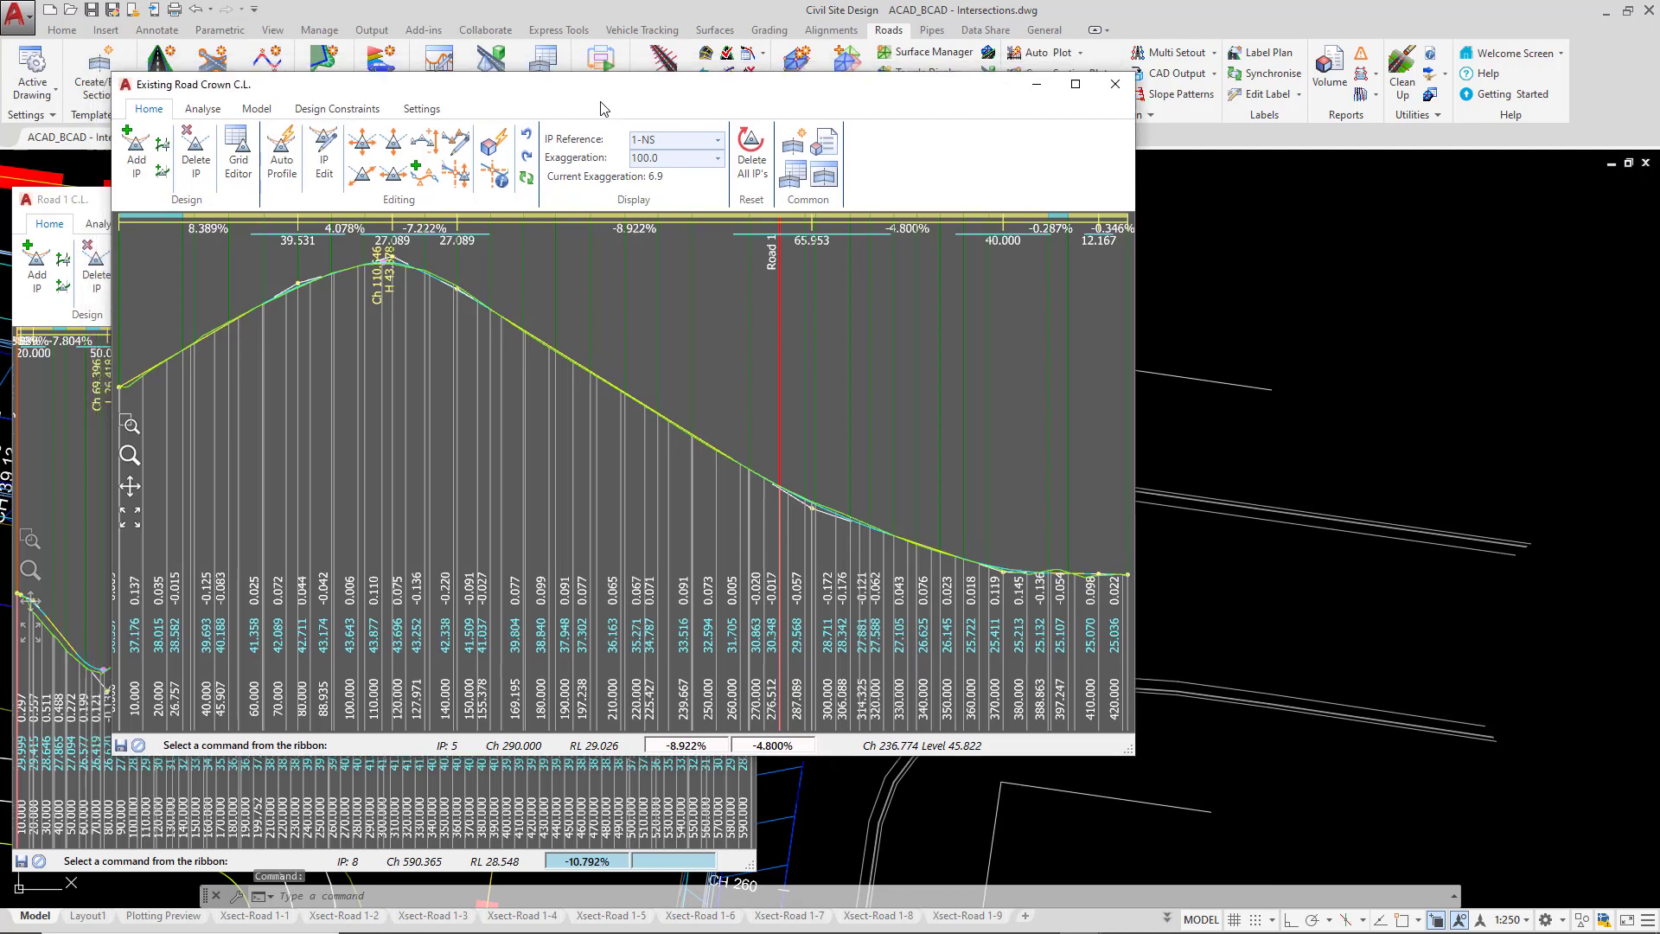
Step: Arrange the Existing Road Crown and Road 1 editors side by side
{"action": "left_click_drag", "start_coordinate": [603, 108], "coordinate": [1114, 214]}
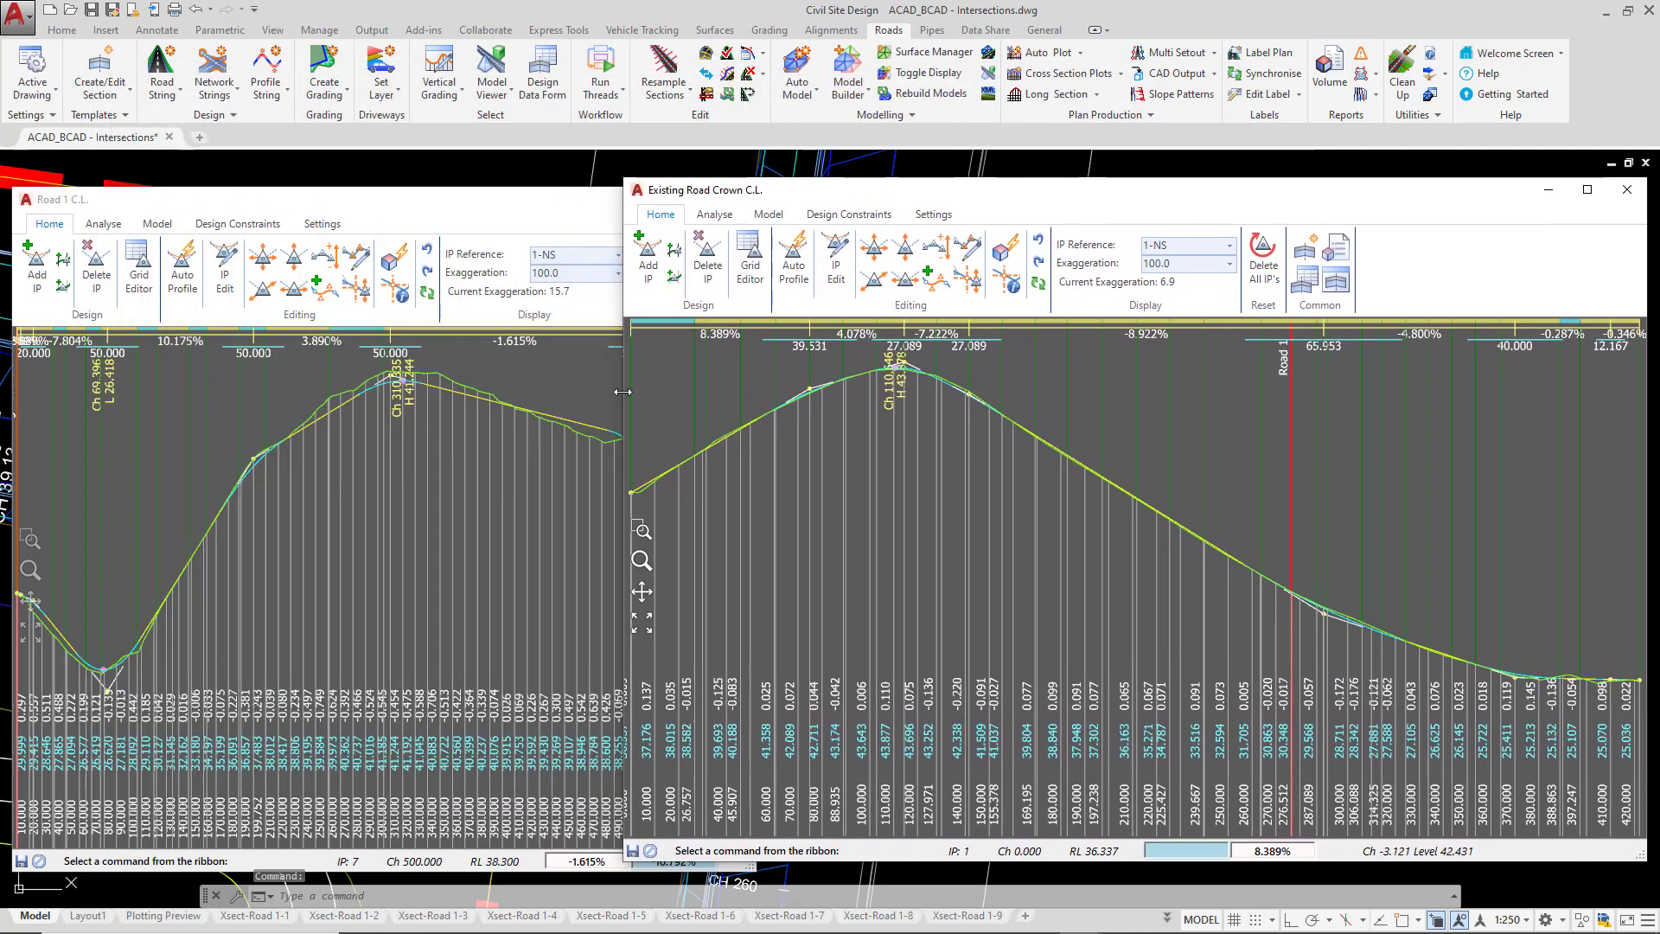
{"action": "left_click_drag", "start_coordinate": [622, 391], "coordinate": [790, 394]}
{"action": "left_click", "coordinate": [491, 202]}
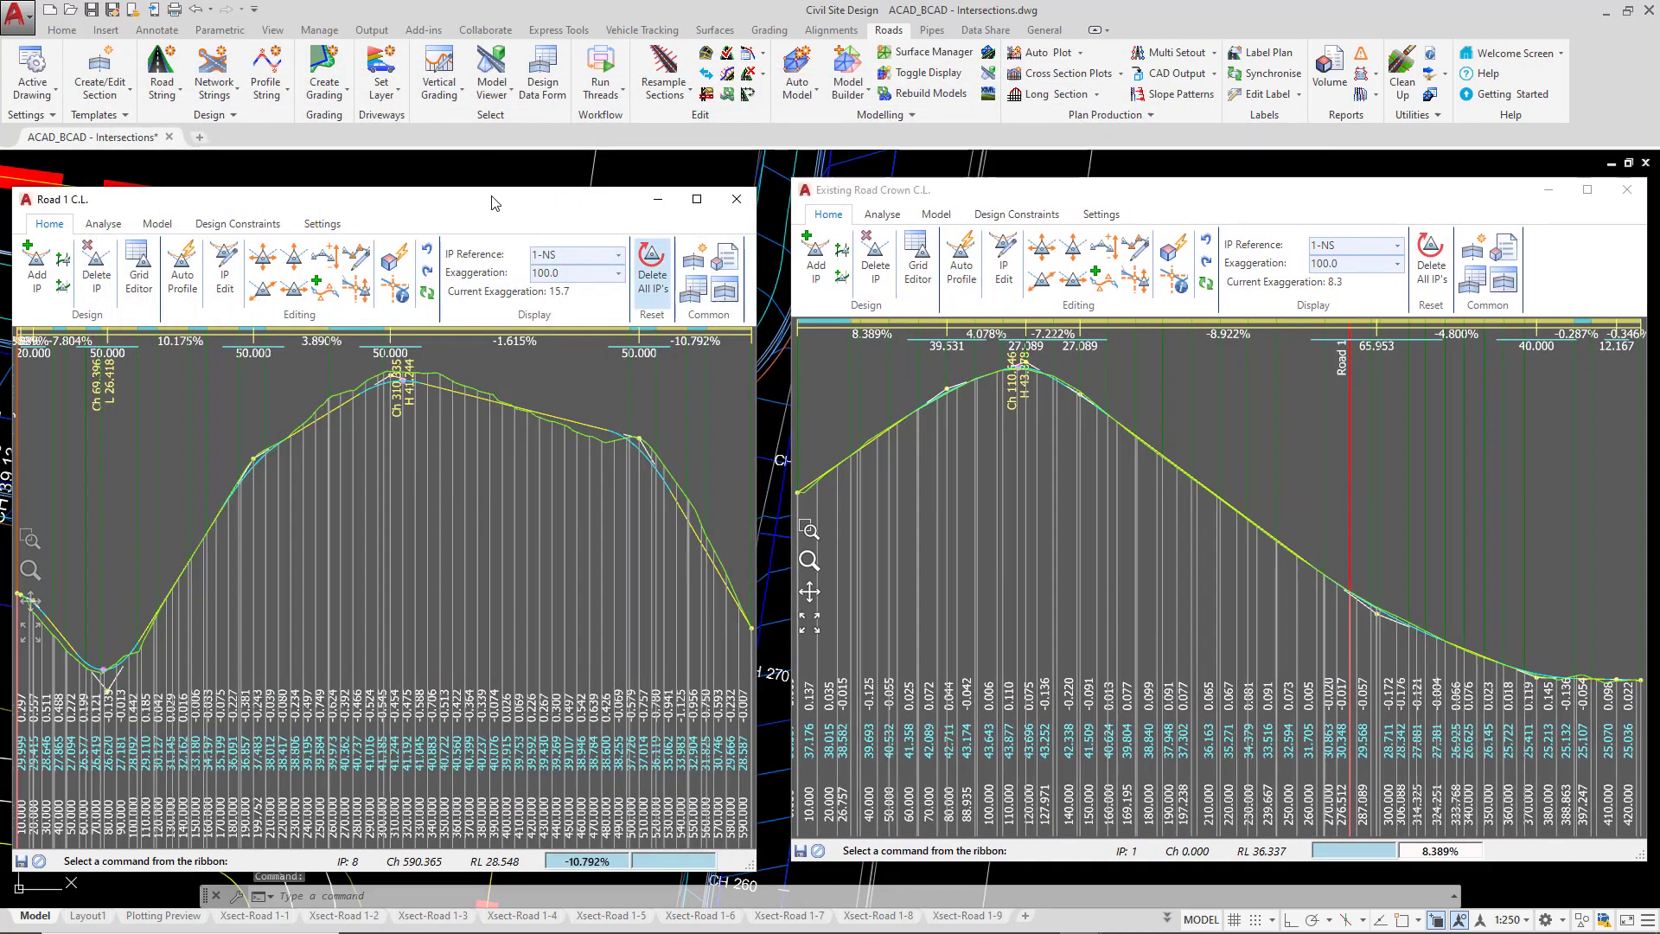
{"action": "left_click_drag", "start_coordinate": [494, 203], "coordinate": [512, 190]}
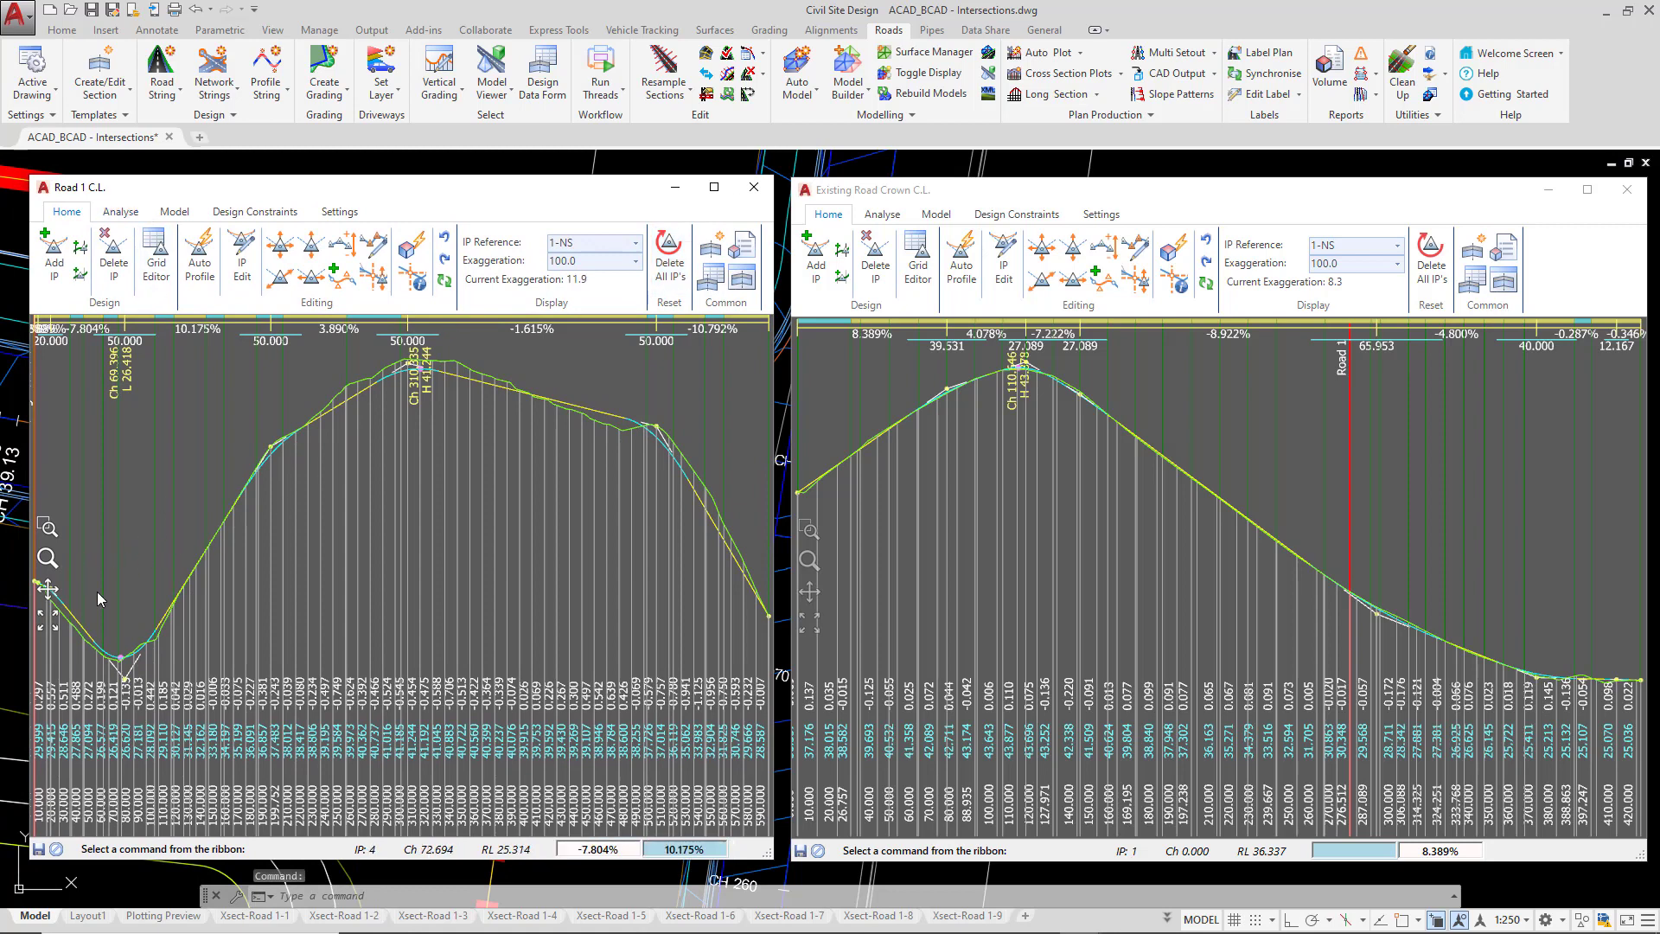
Step: Zoom the Road 1 profile to chainage 0–60 and select the first IP at chainage 0
{"action": "middle_click_drag", "start_coordinate": [97, 591], "coordinate": [365, 590]}
{"action": "scroll", "coordinate": [365, 590], "scroll_direction": "up", "scroll_amount": 4}
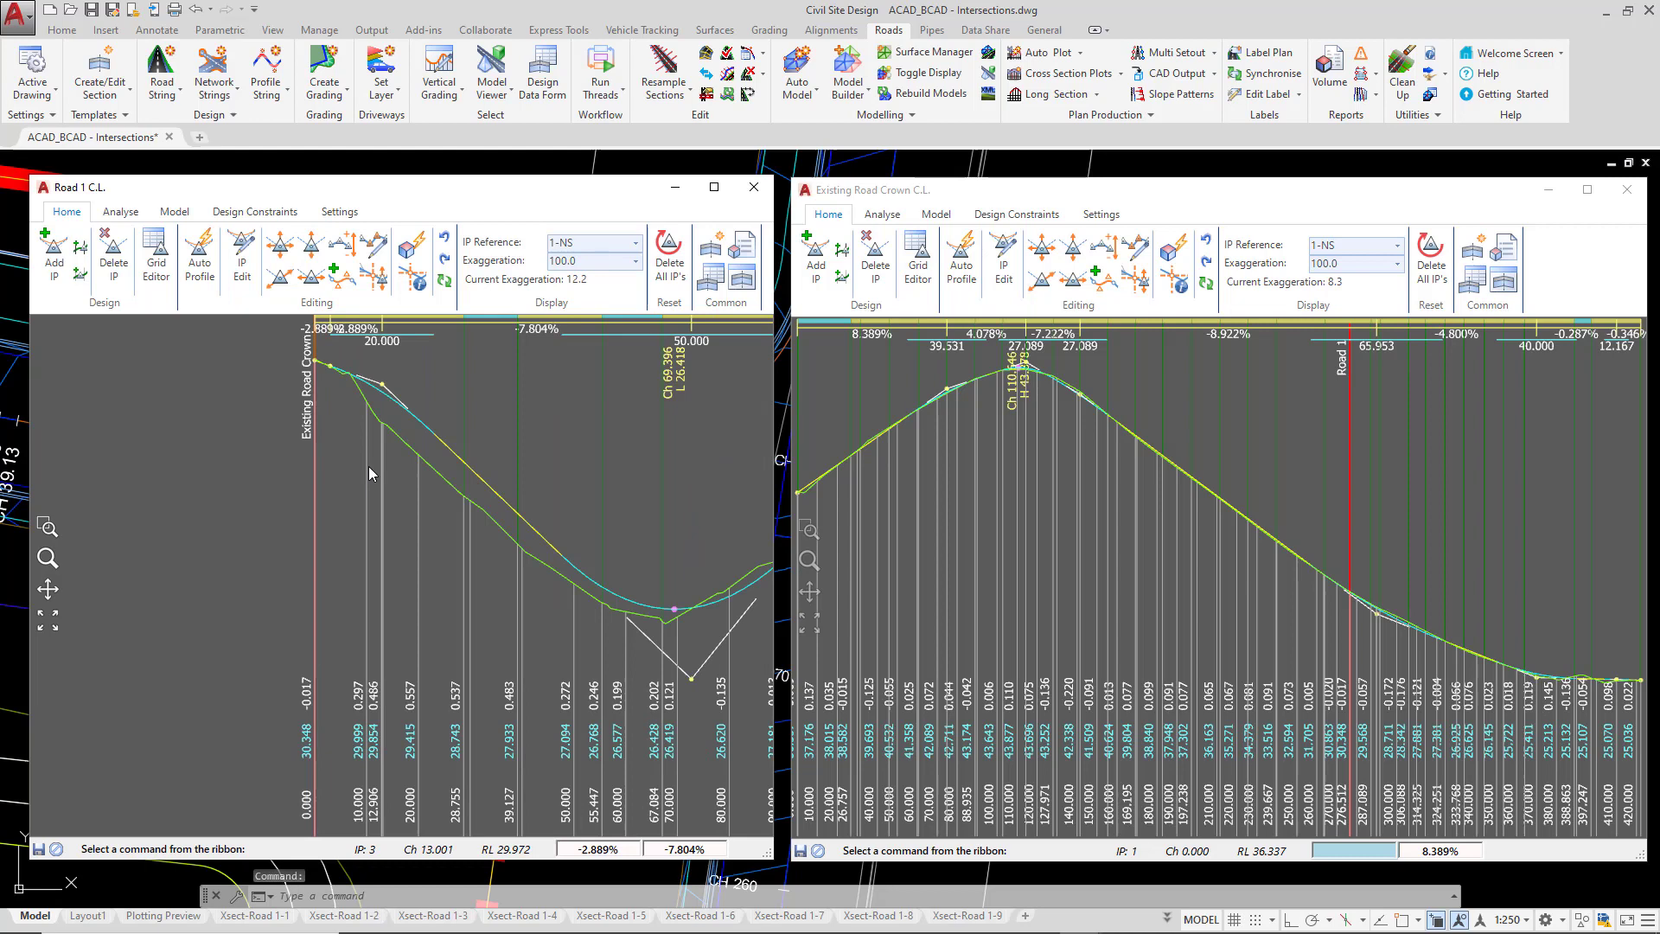
{"action": "scroll", "coordinate": [422, 443], "scroll_direction": "up", "scroll_amount": 3}
{"action": "middle_click_drag", "start_coordinate": [536, 426], "coordinate": [437, 429]}
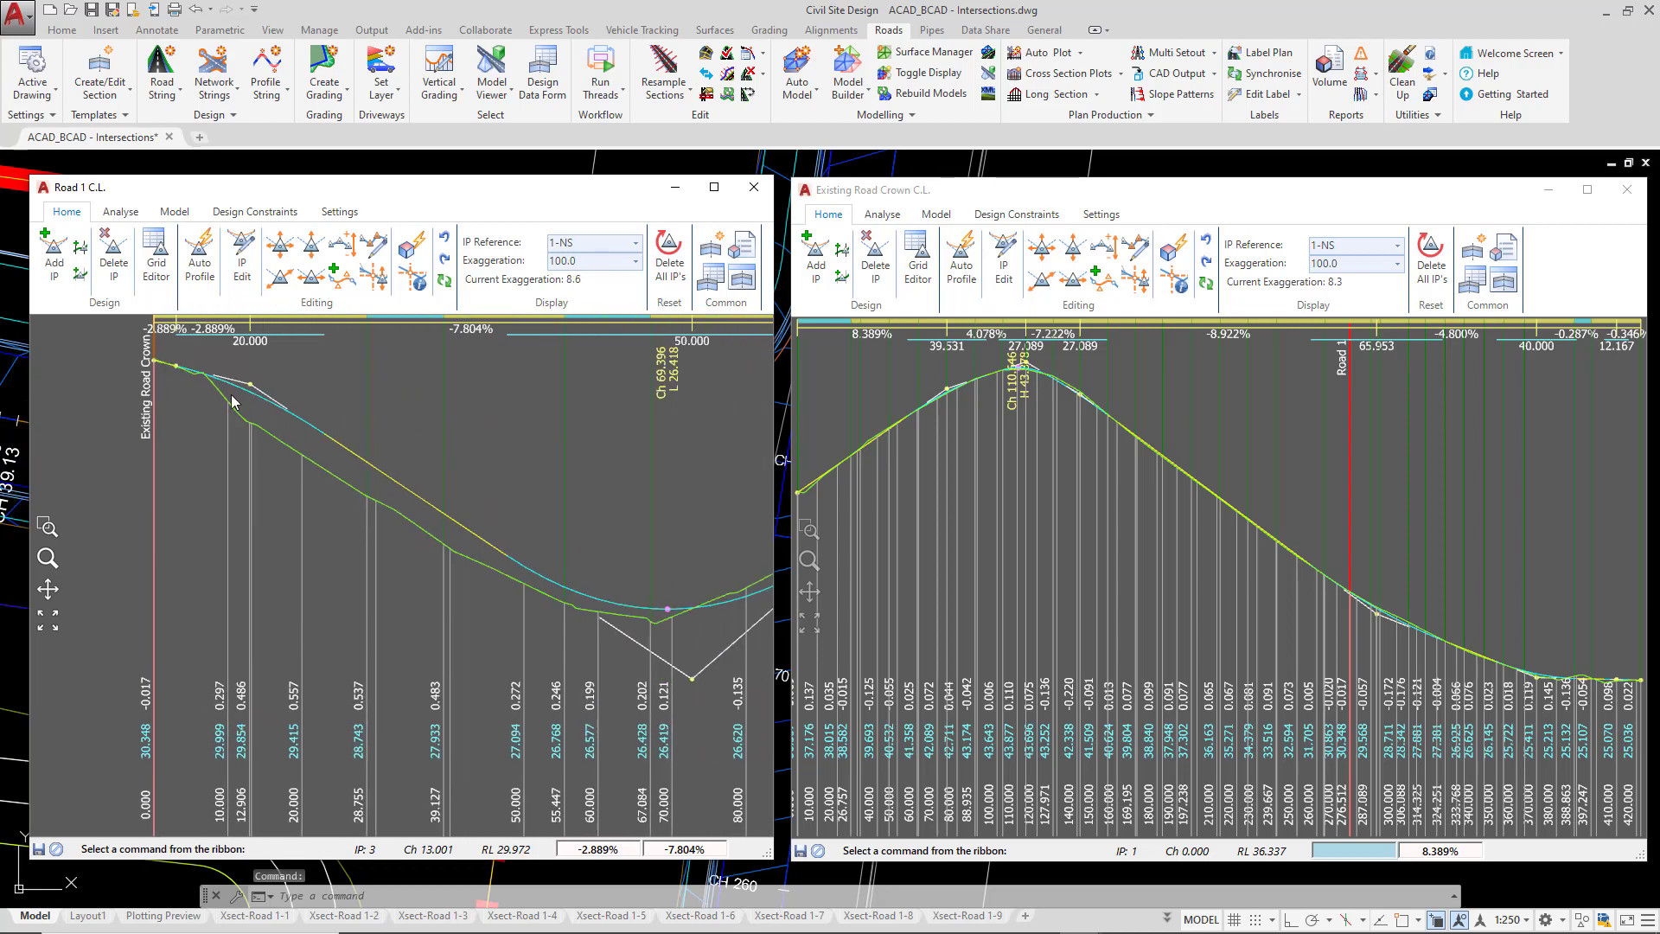
{"action": "scroll", "coordinate": [233, 400], "scroll_direction": "up", "scroll_amount": 3}
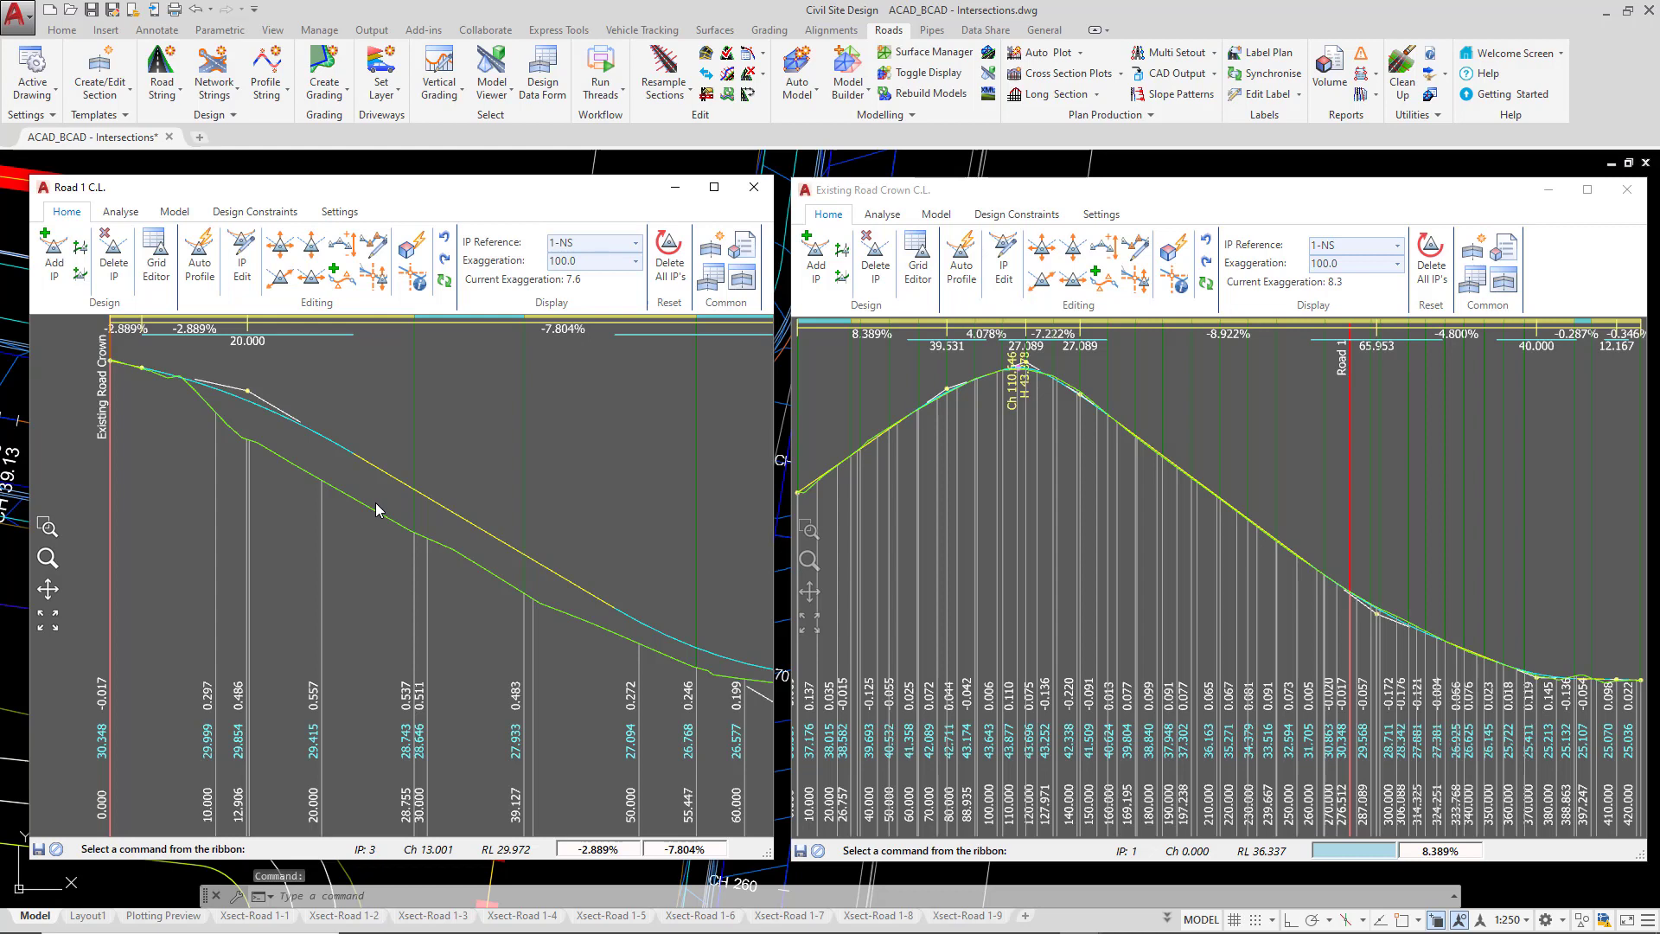
{"action": "left_click", "coordinate": [117, 371]}
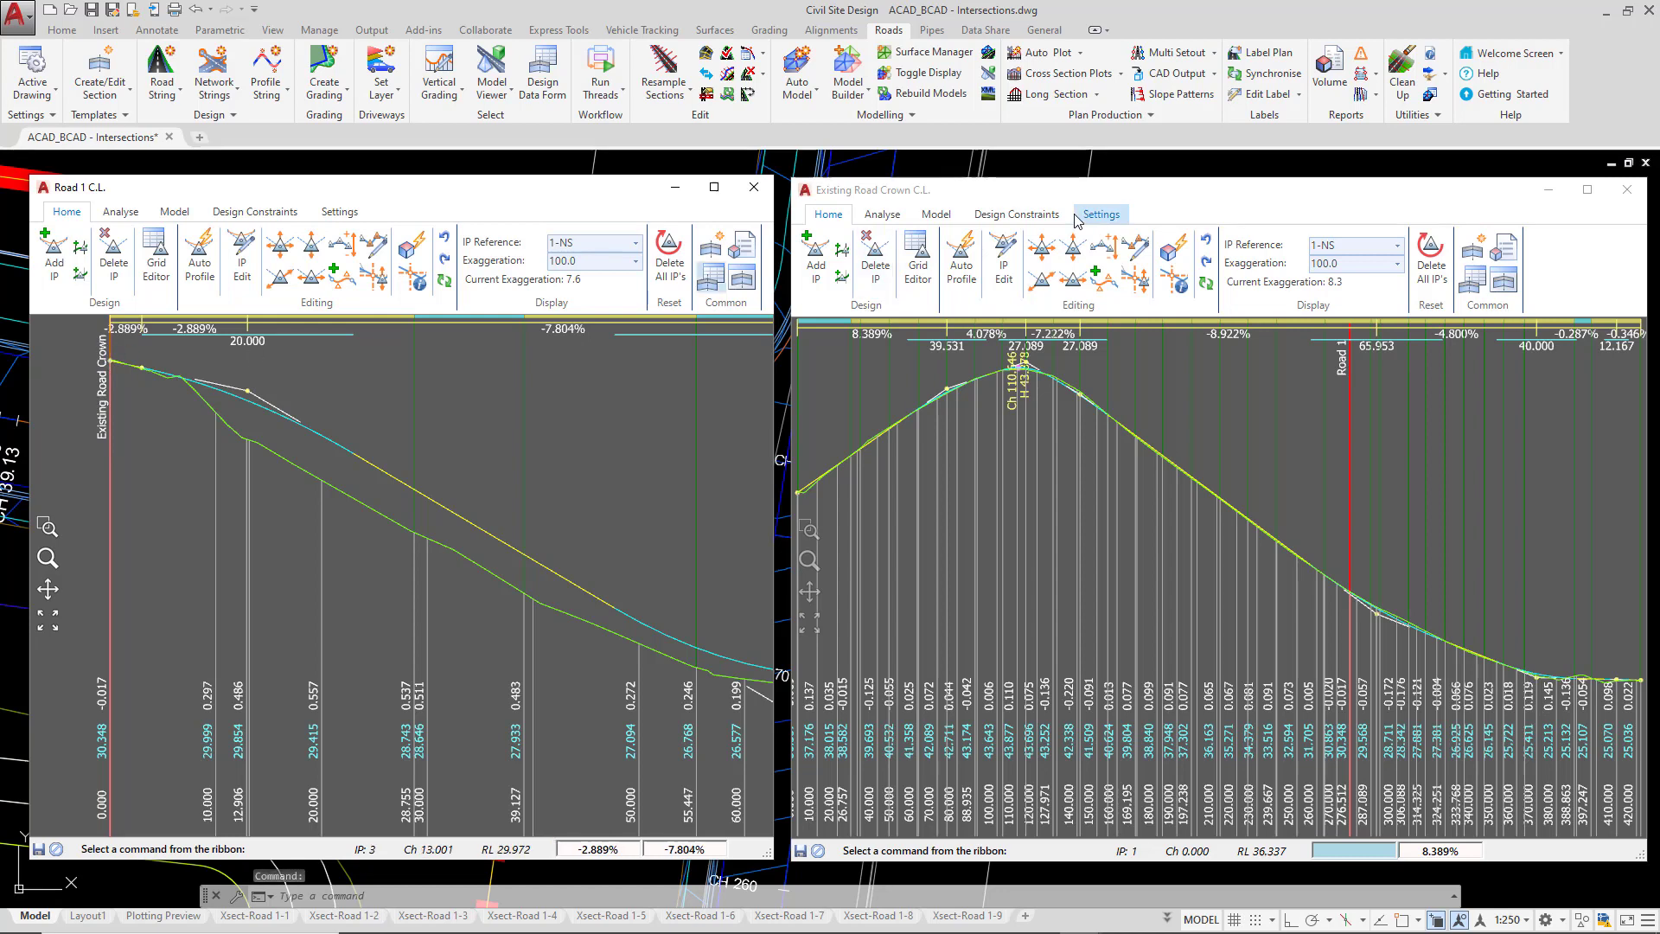
{"action": "left_click_drag", "start_coordinate": [1001, 195], "coordinate": [1366, 186]}
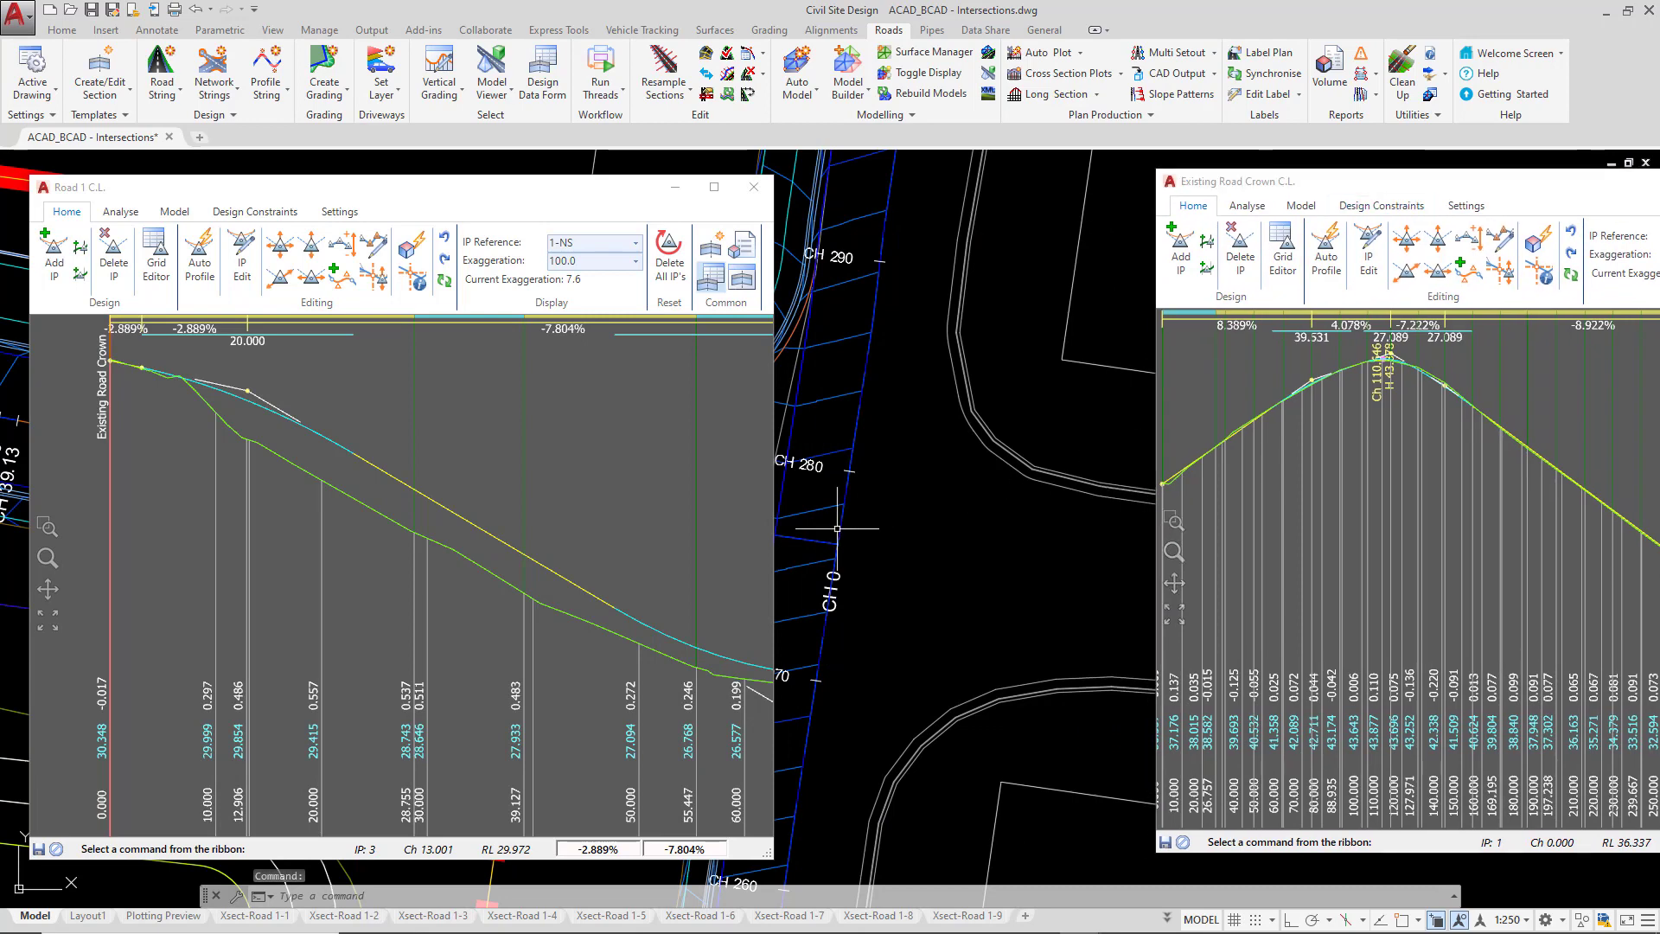
{"action": "middle_click_drag", "start_coordinate": [834, 533], "coordinate": [1078, 525]}
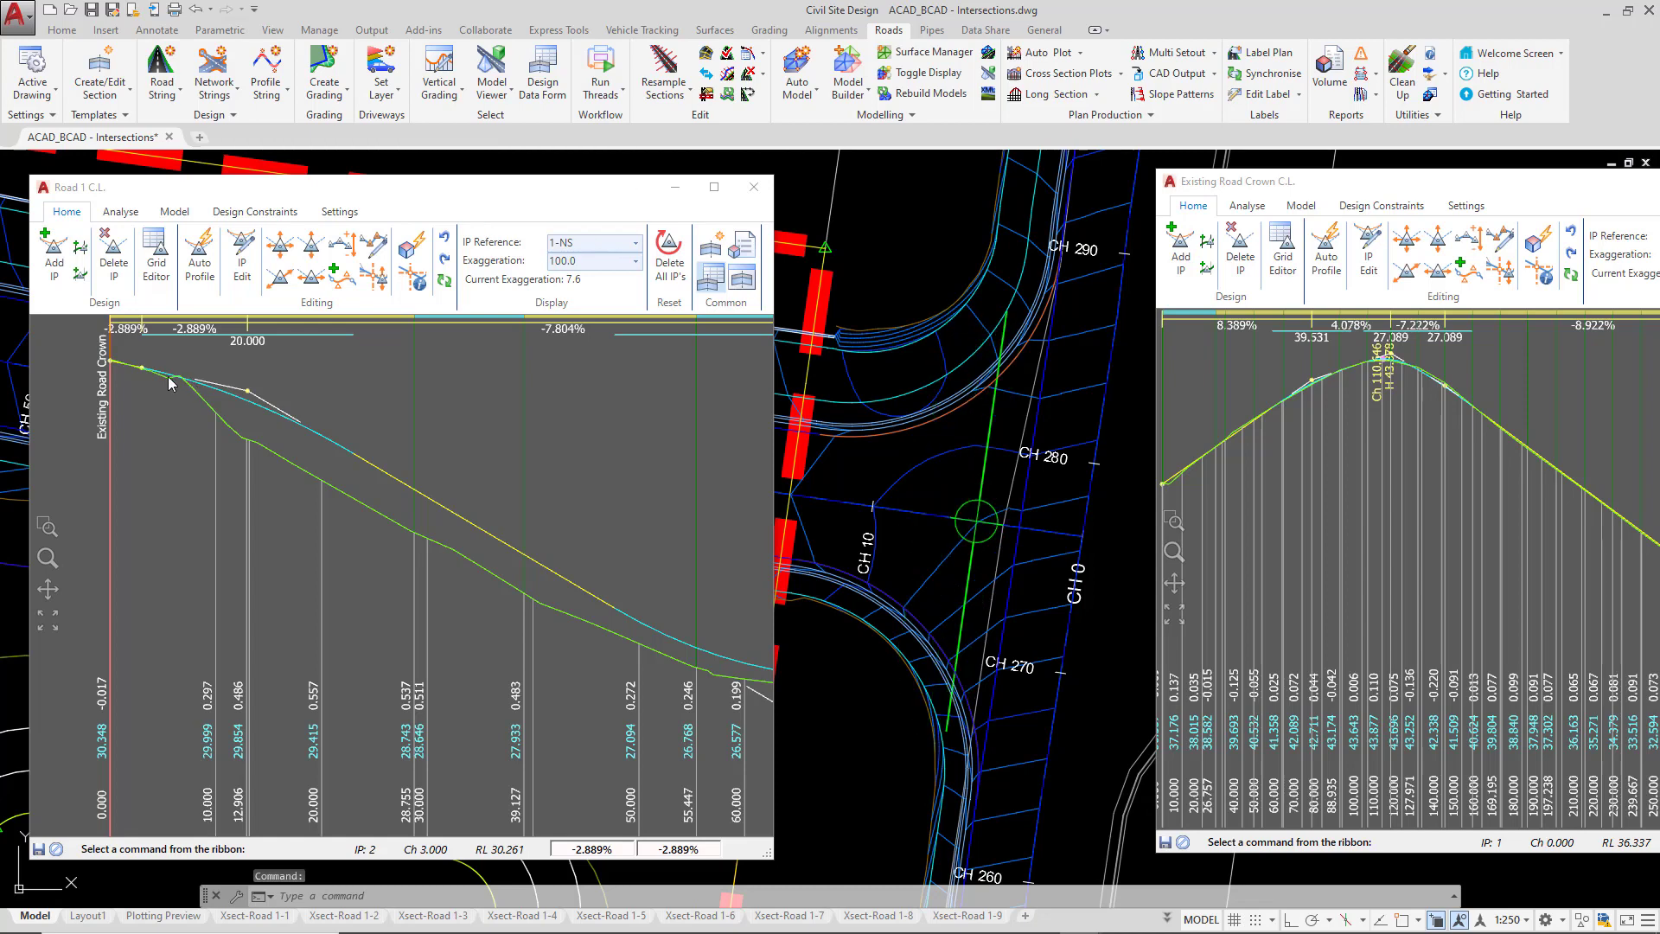
{"action": "left_click_drag", "start_coordinate": [273, 200], "coordinate": [254, 200]}
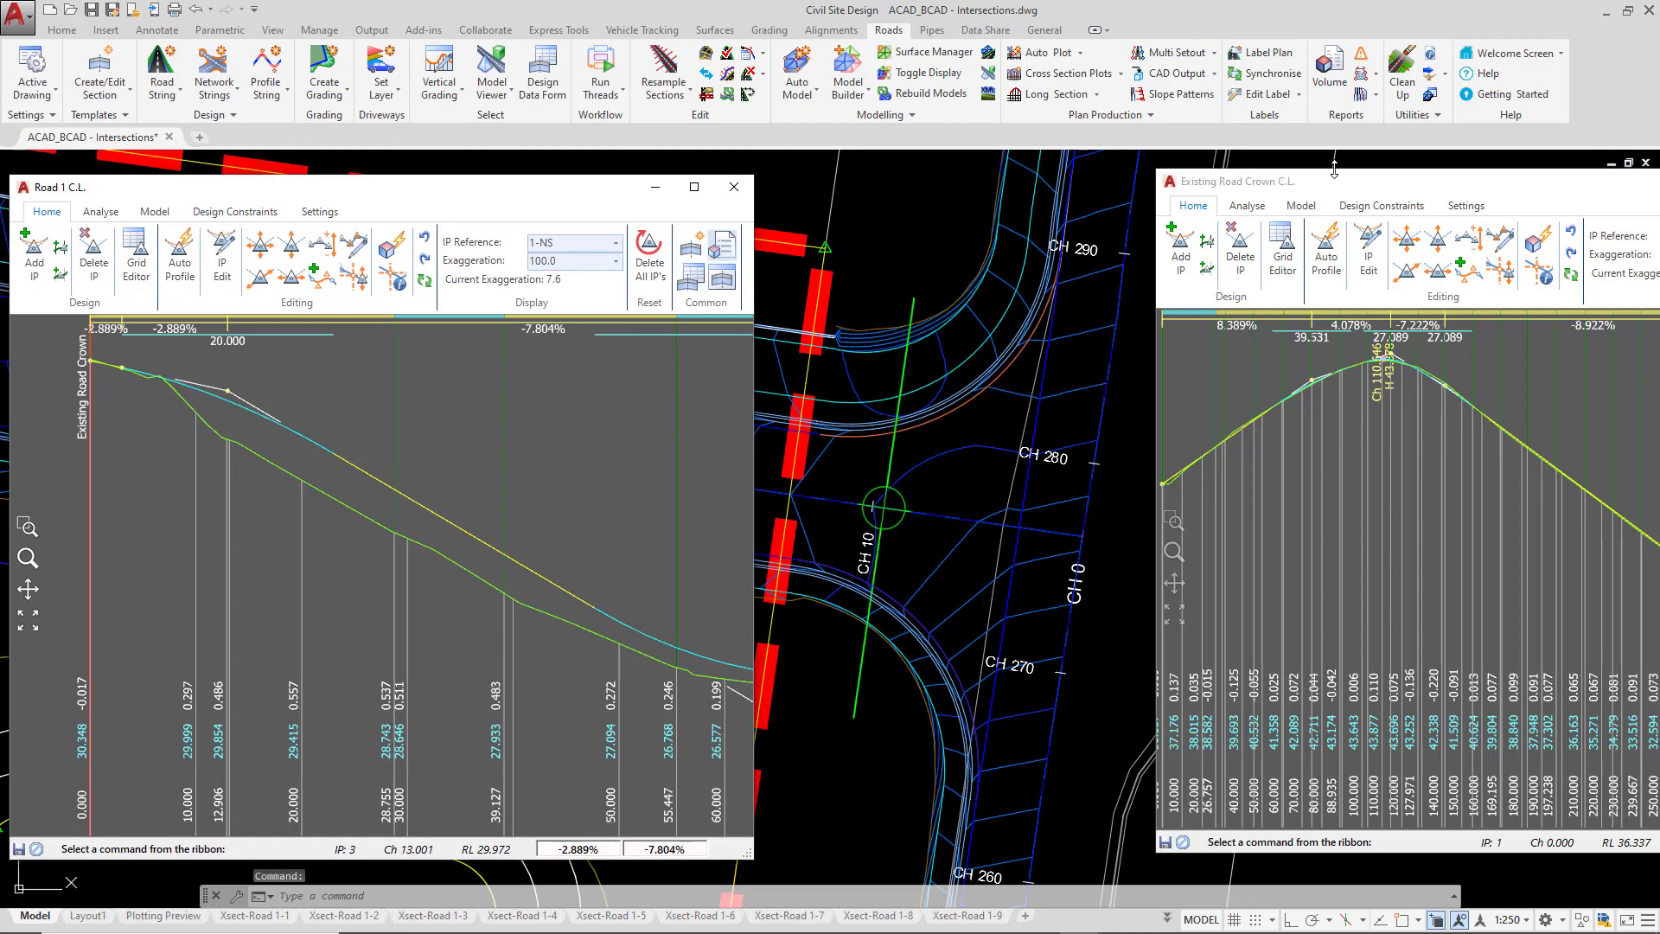
{"action": "left_click_drag", "start_coordinate": [1331, 187], "coordinate": [966, 193]}
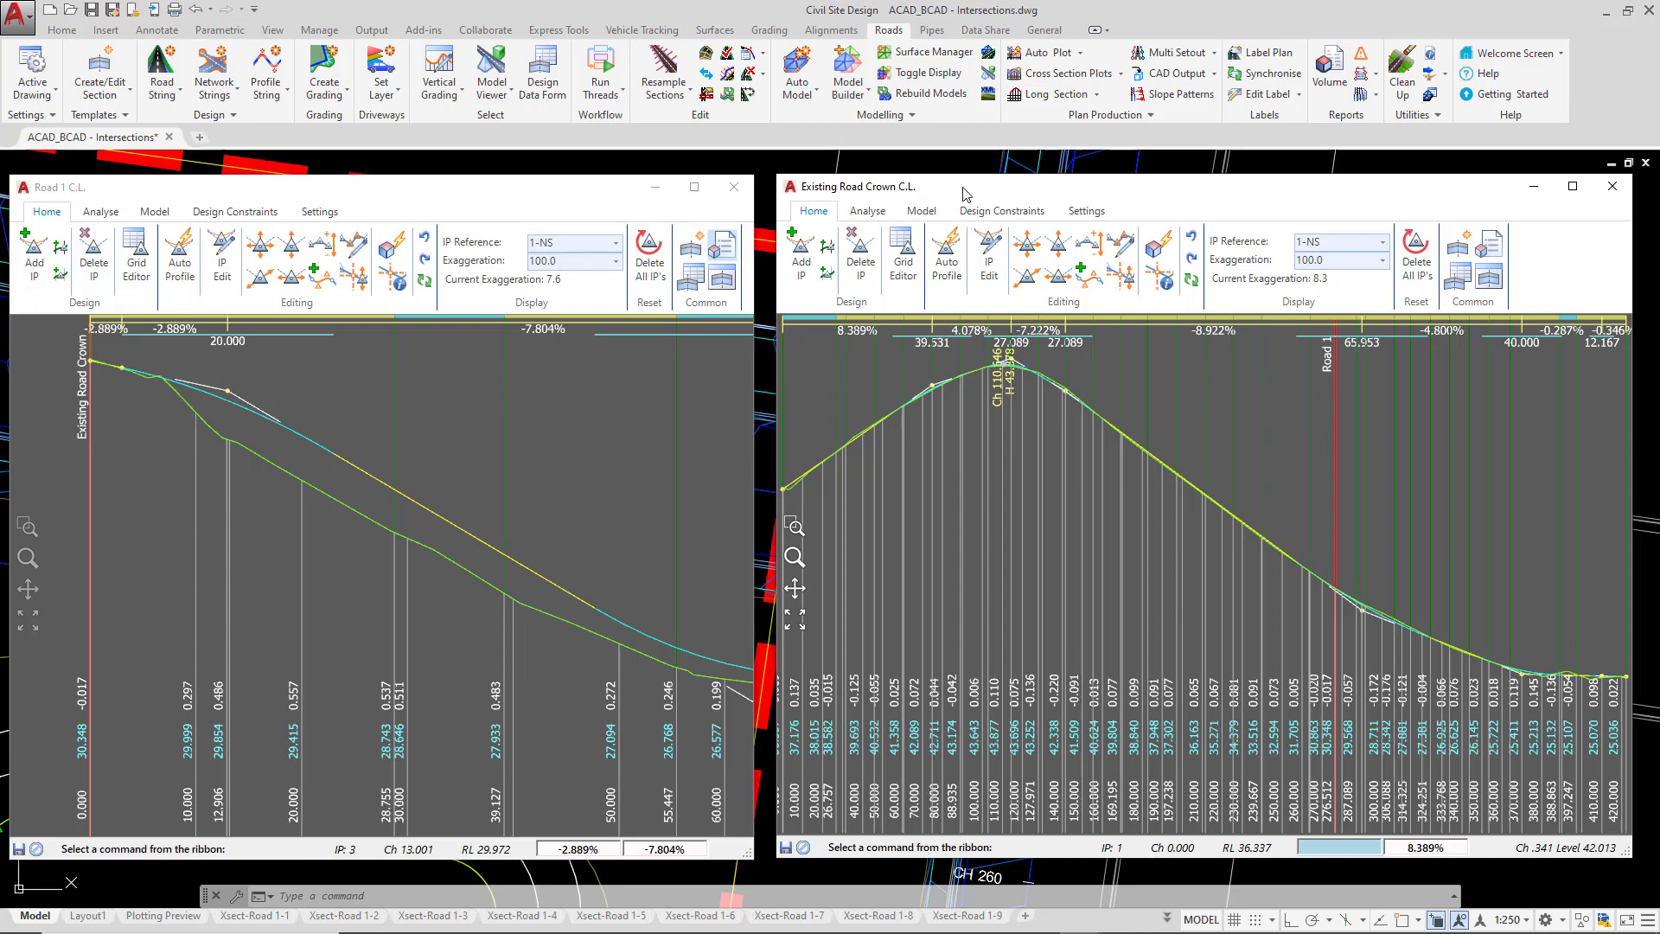
Step: Select the Existing Road Crown IP at Ch 290 and start moving its level up
{"action": "left_click", "coordinate": [1406, 624]}
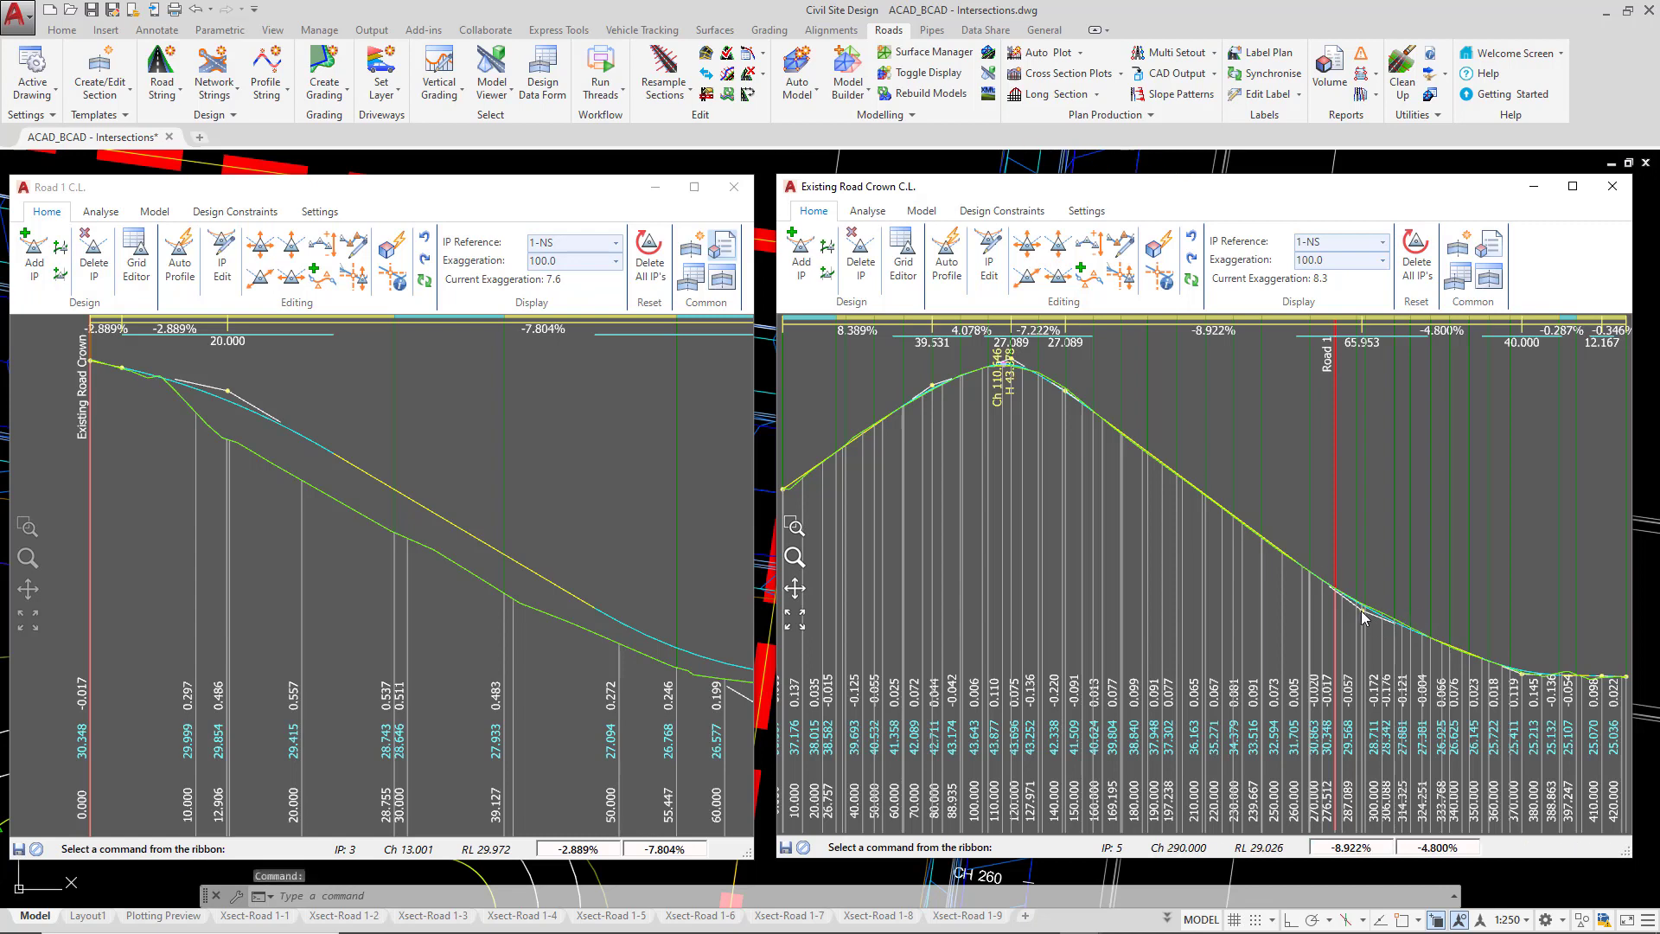
{"action": "left_click", "coordinate": [1362, 616]}
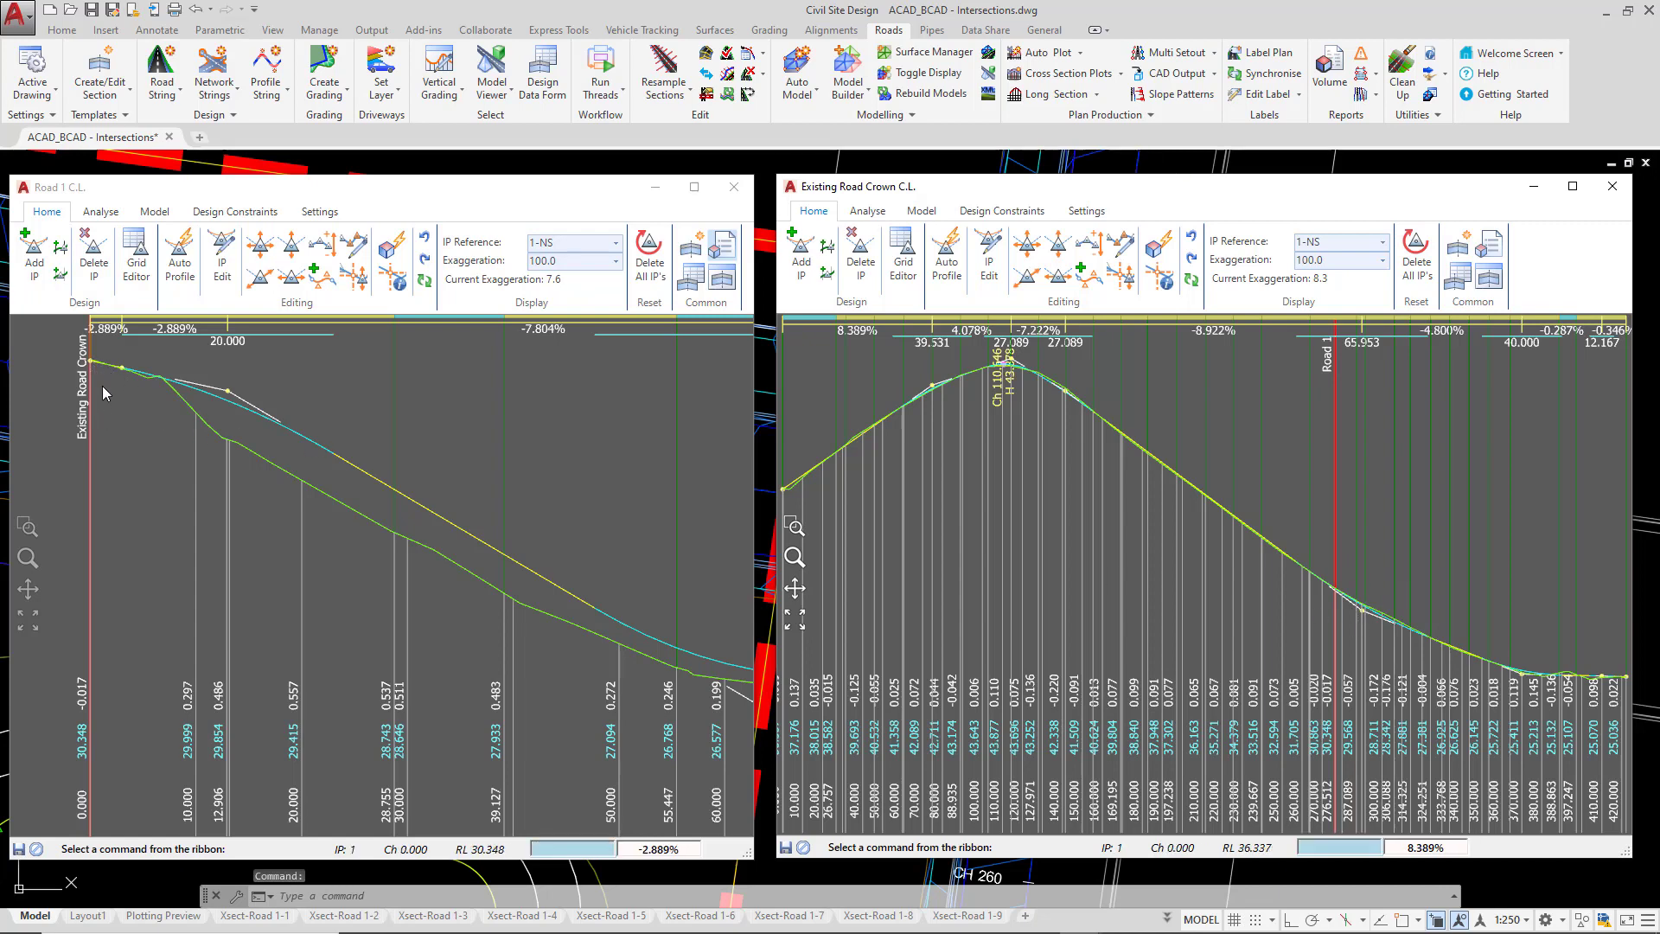
{"action": "left_click", "coordinate": [1059, 248]}
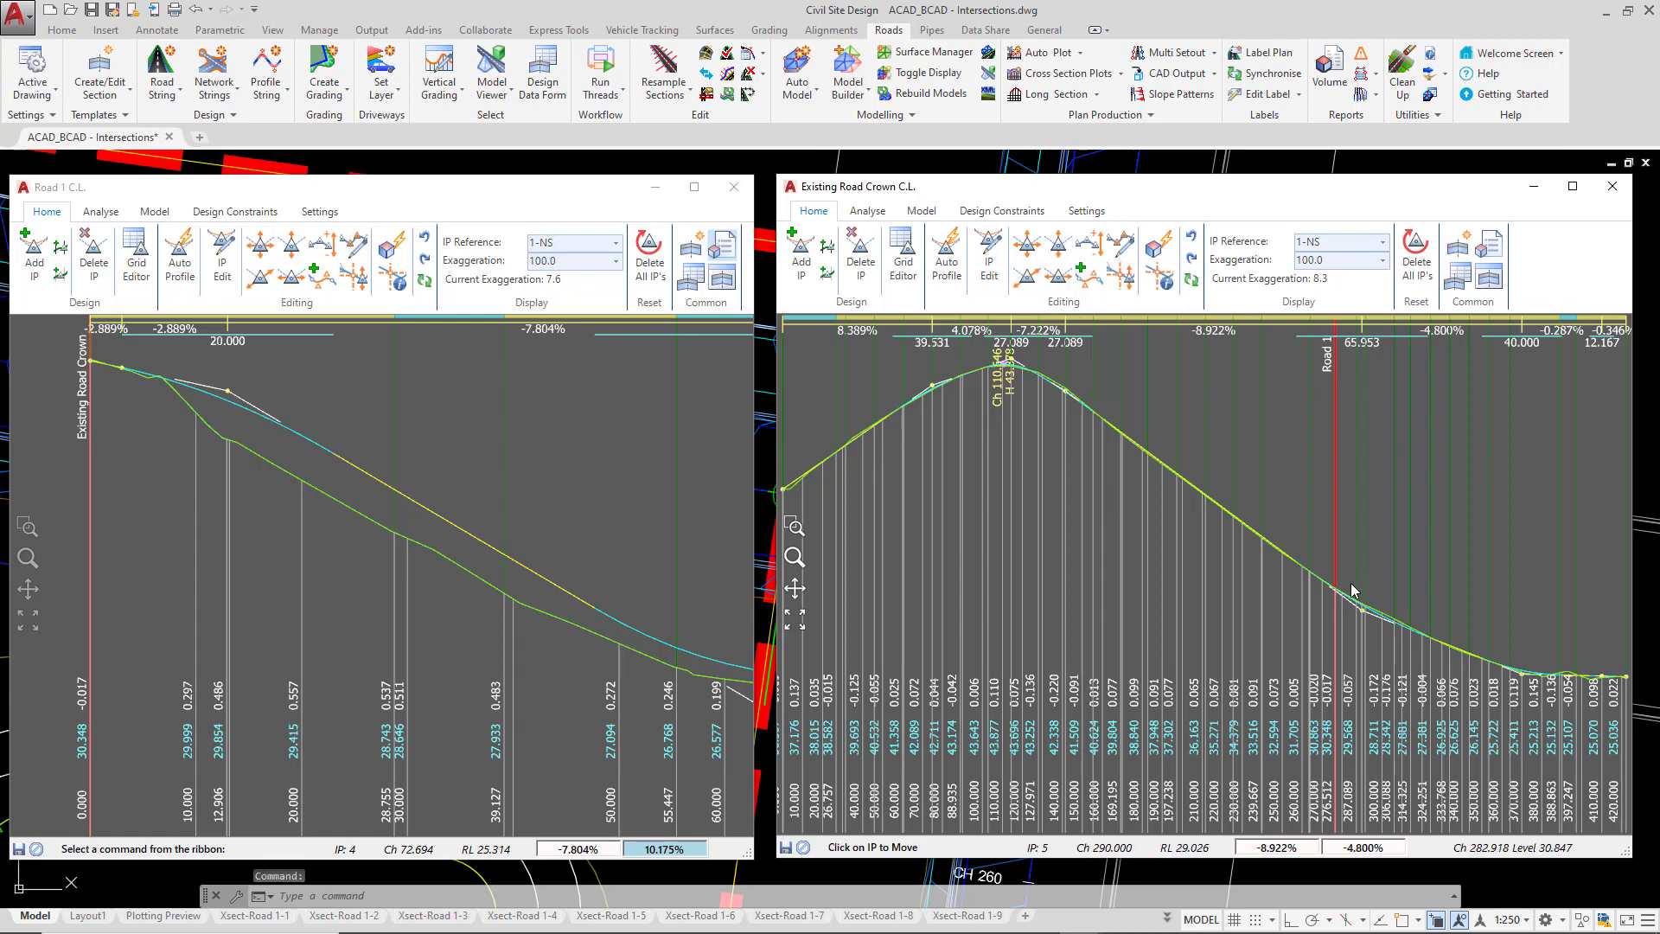
{"action": "left_click", "coordinate": [1362, 615]}
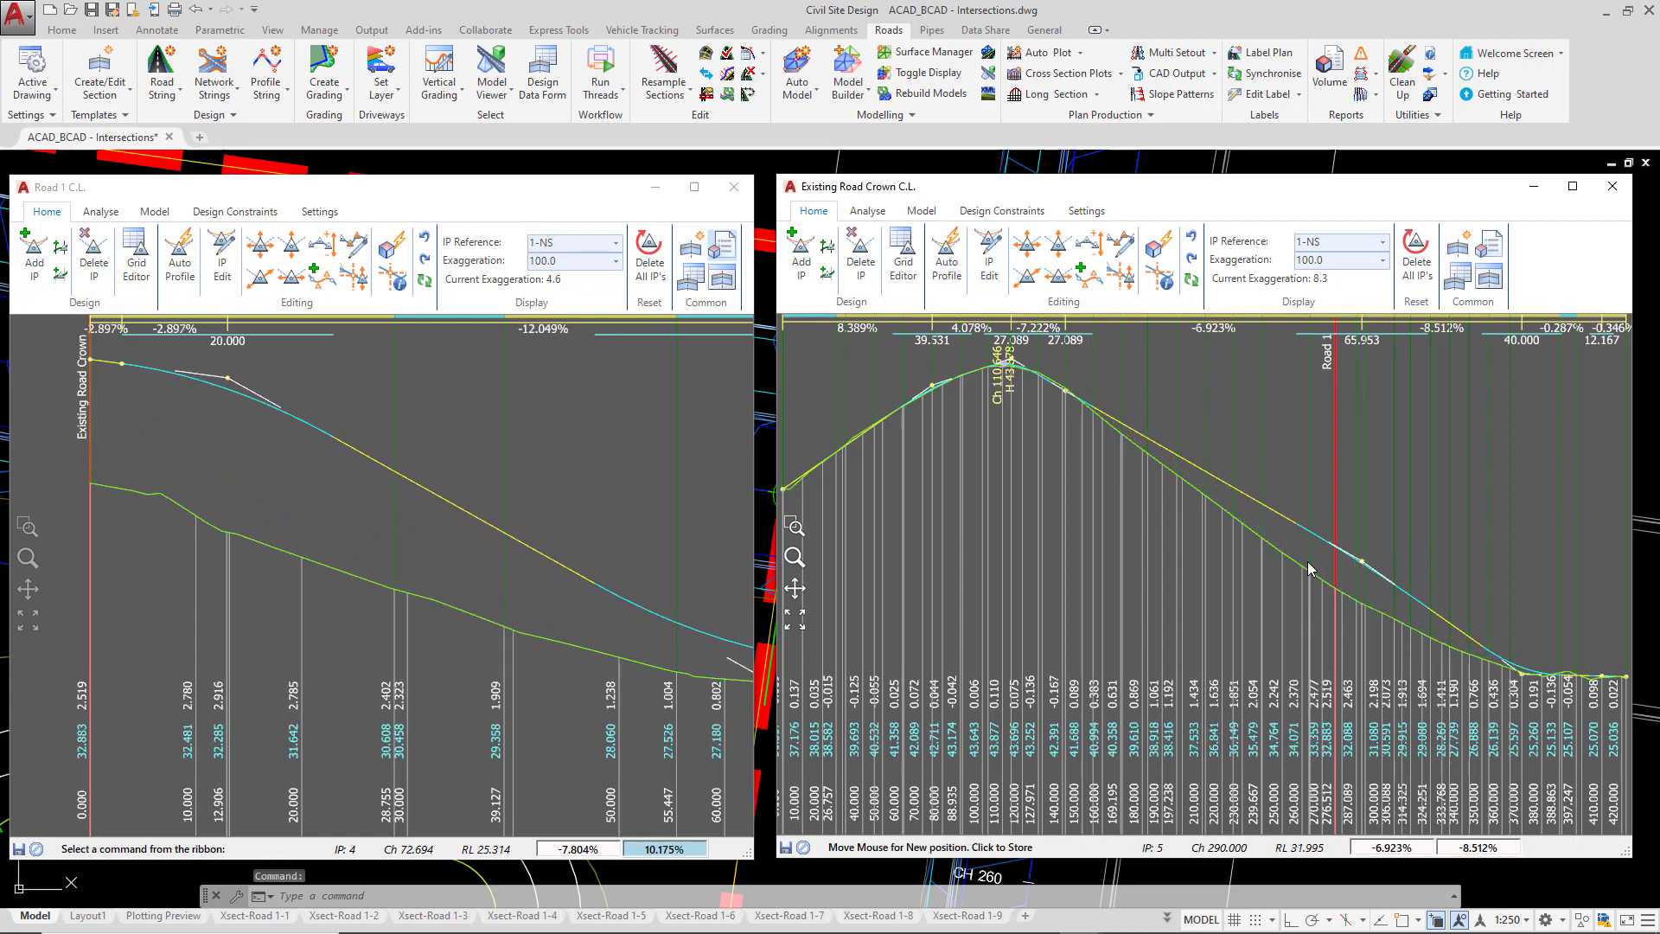
{"action": "left_click", "coordinate": [1362, 501]}
Step: Store the Ch 290 crown IP at RL 29.334 and close the crown editor
{"action": "left_click", "coordinate": [90, 360]}
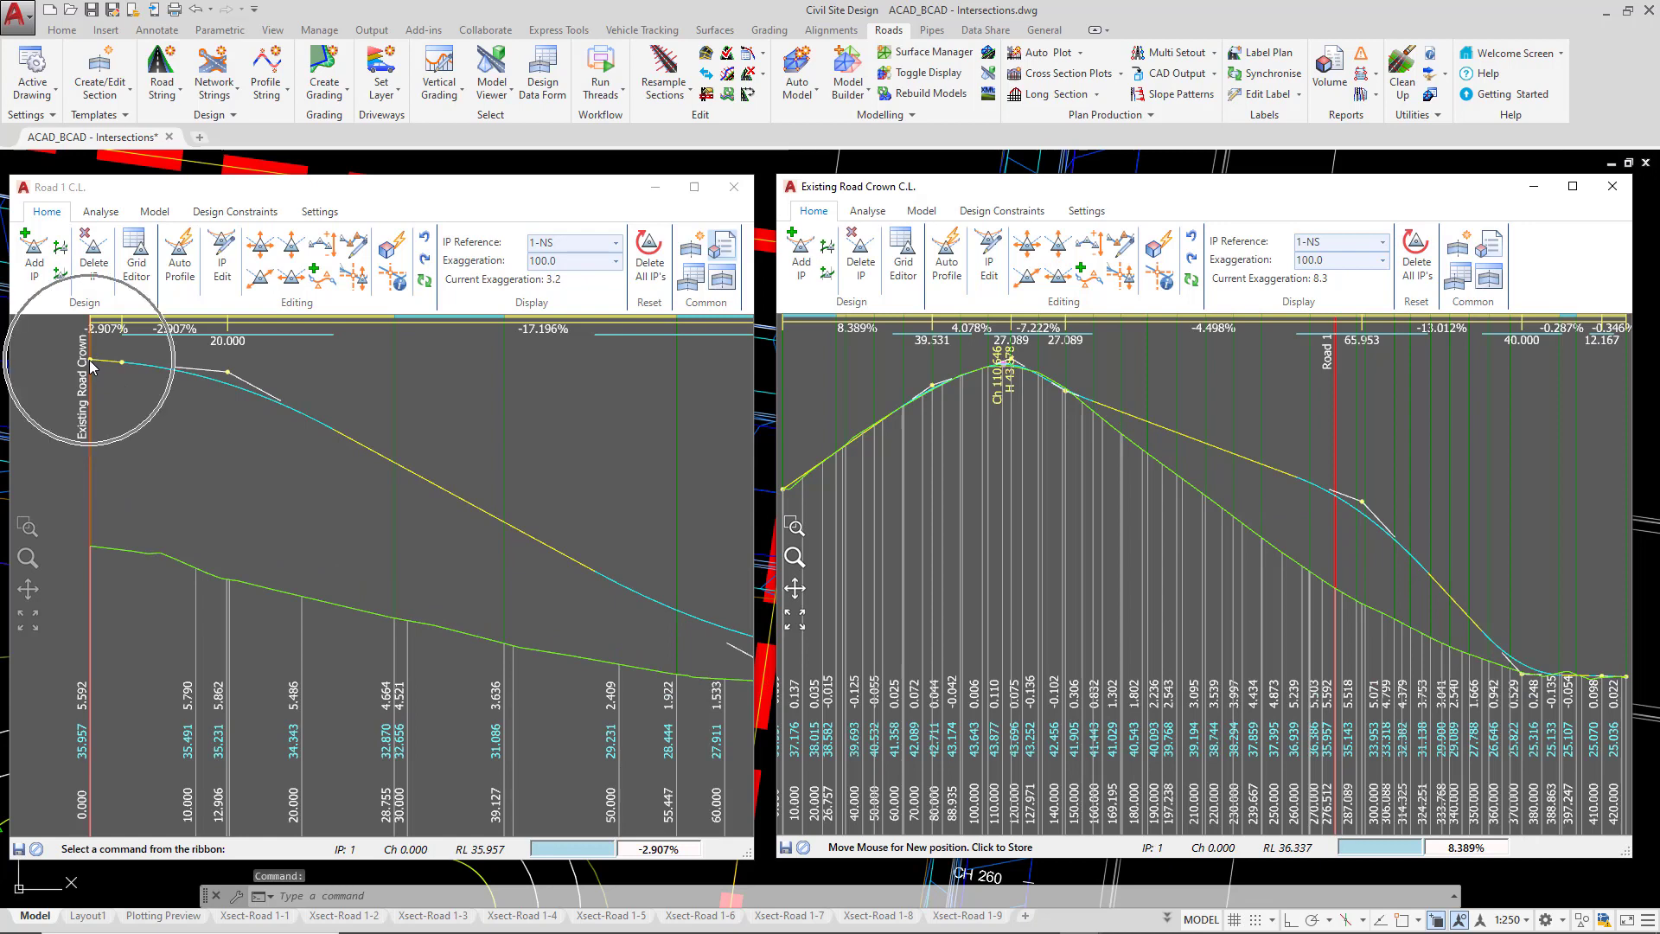
{"action": "left_click", "coordinate": [90, 361]}
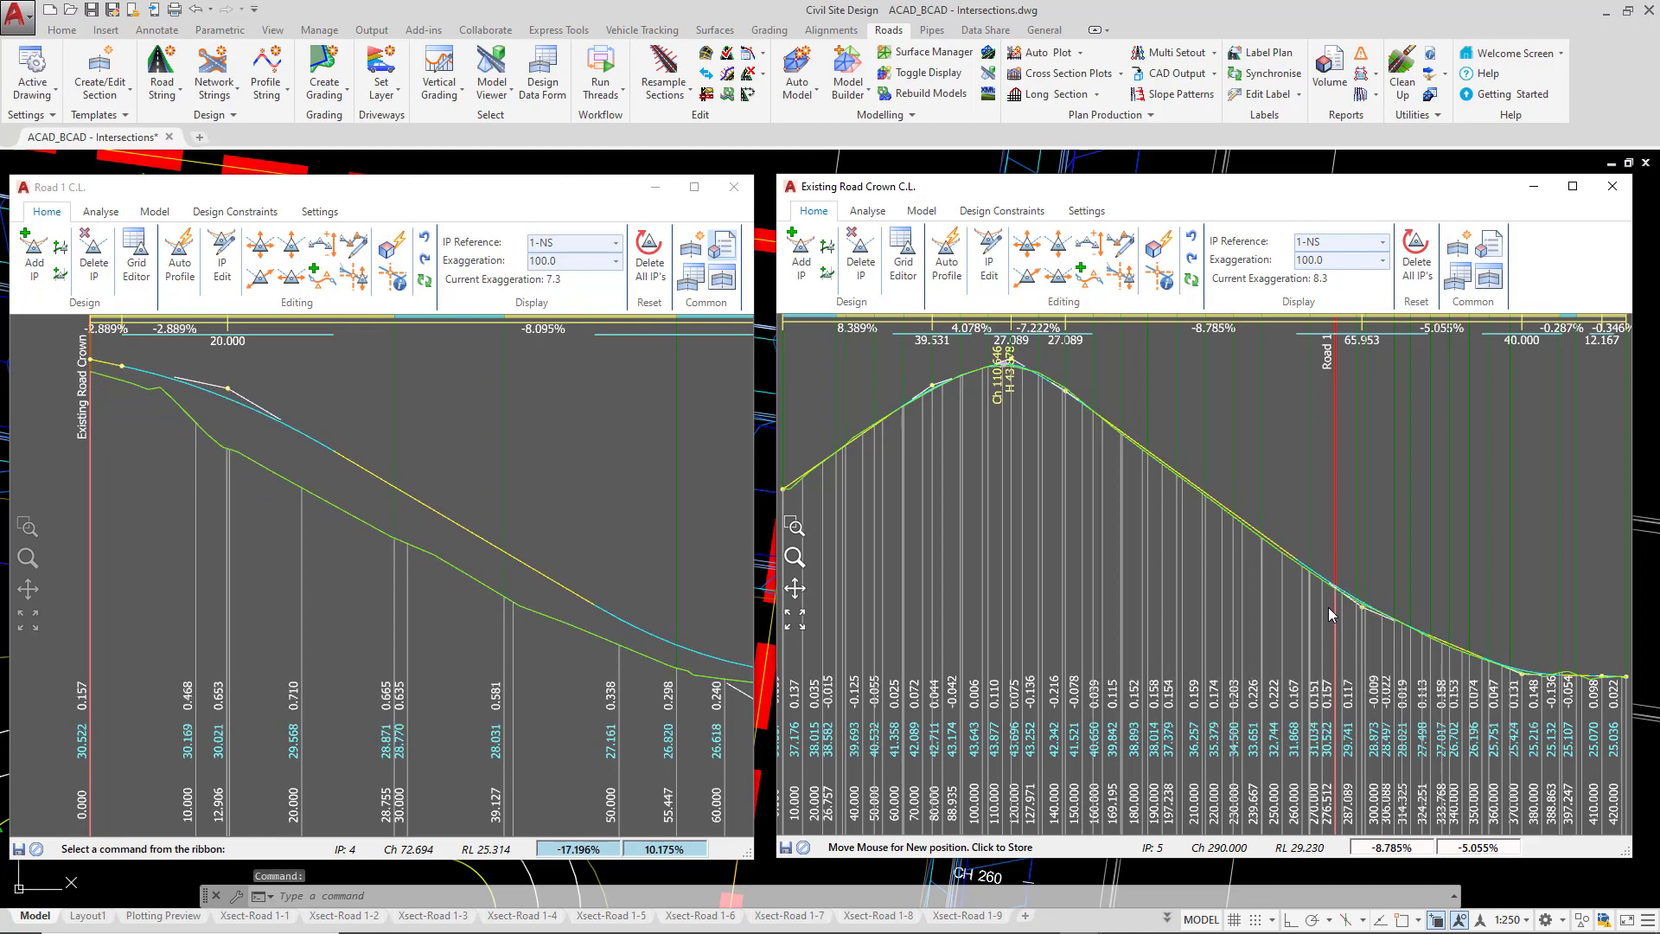
{"action": "left_click", "coordinate": [1331, 572]}
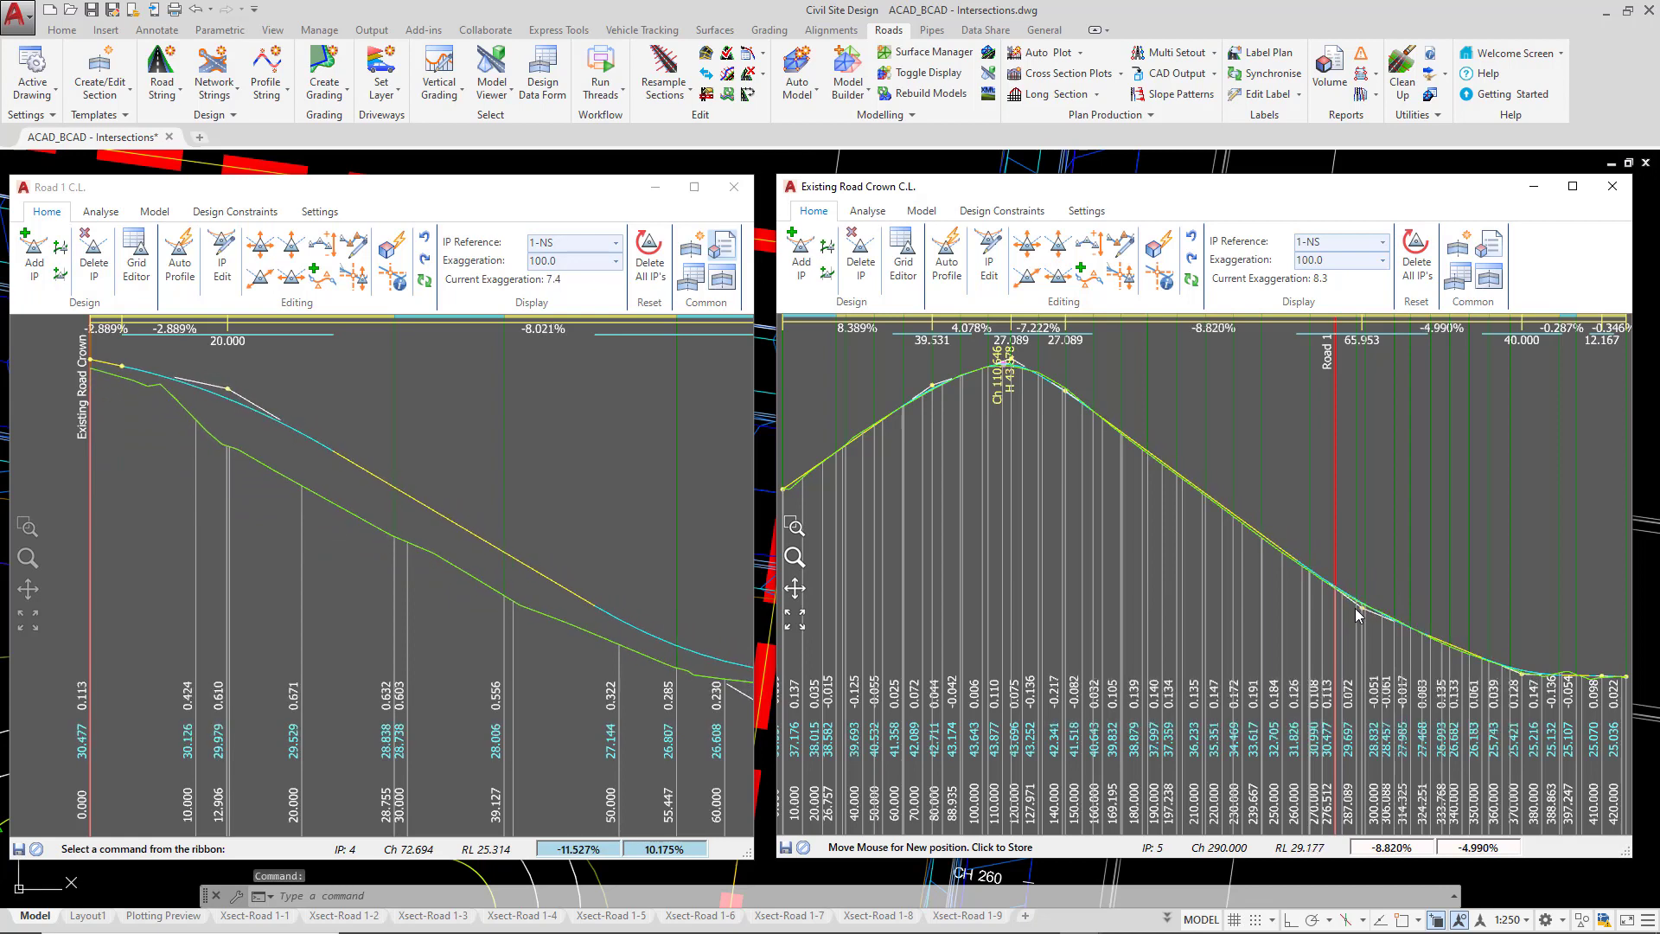
{"action": "left_click", "coordinate": [1361, 608]}
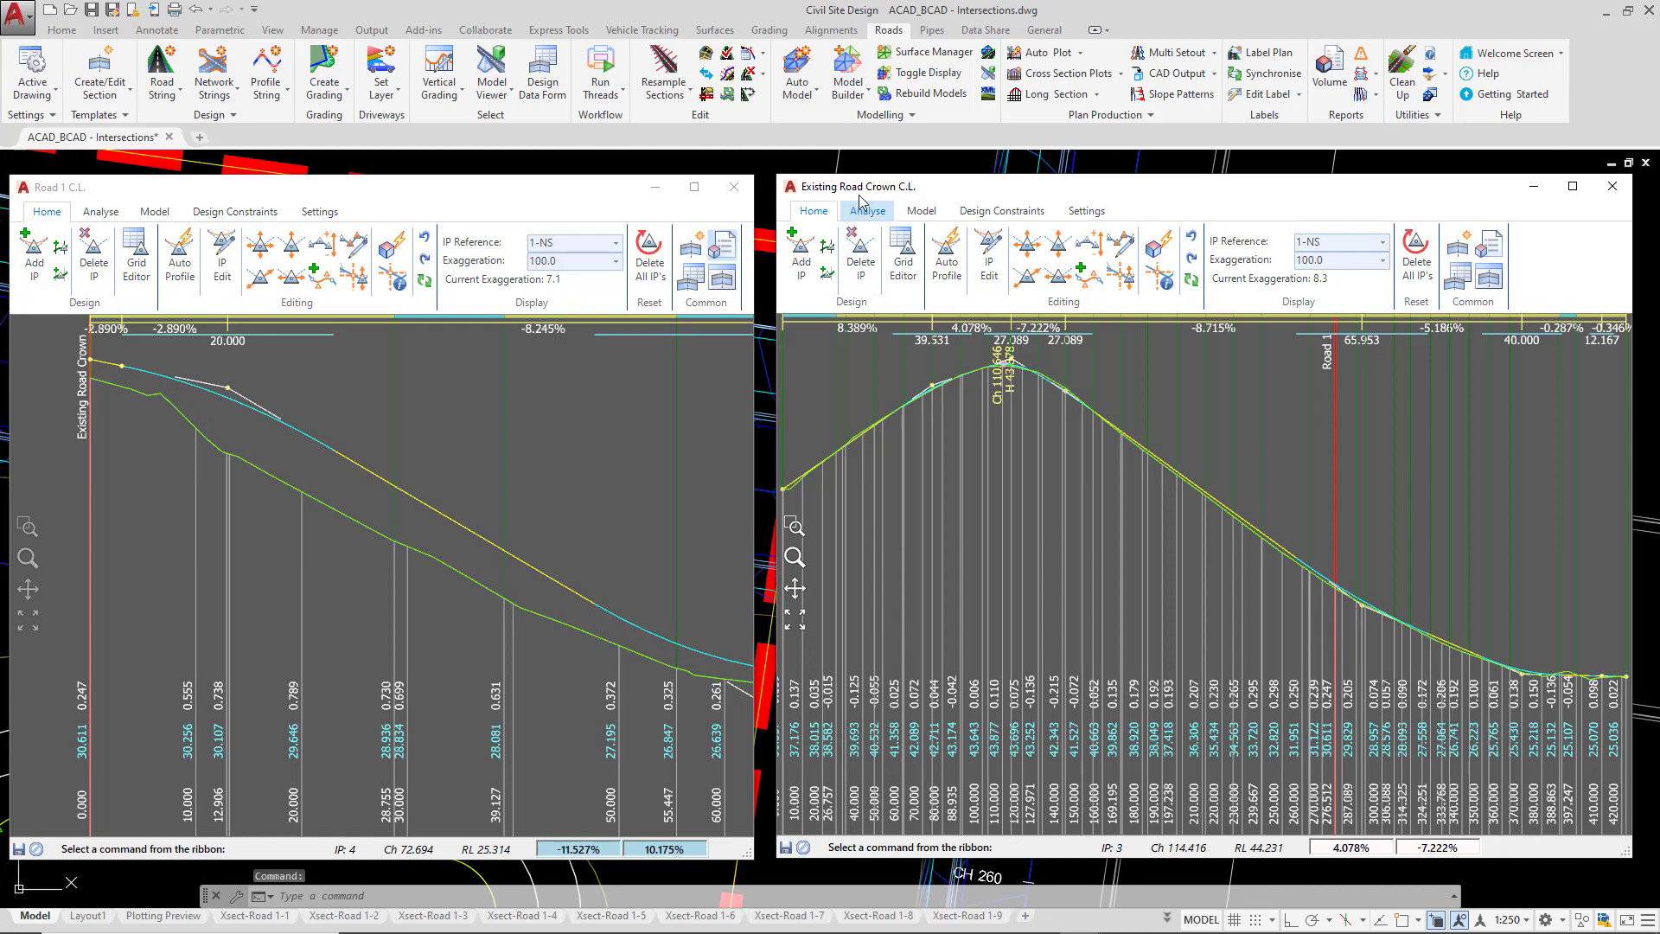
{"action": "left_click", "coordinate": [1613, 187]}
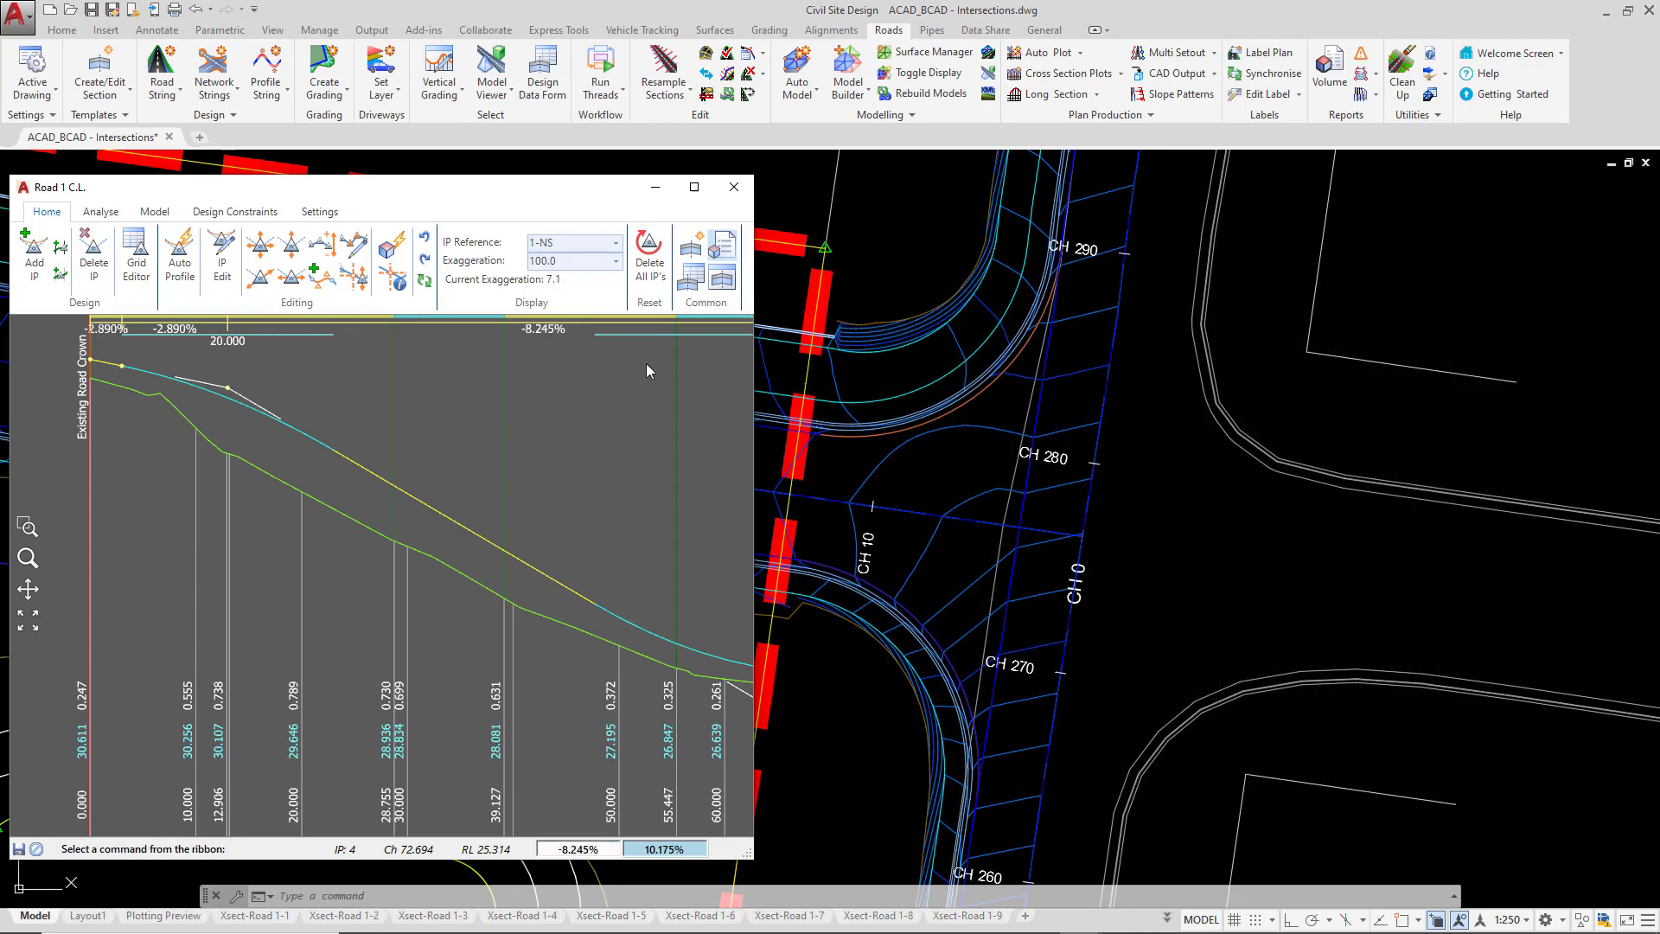